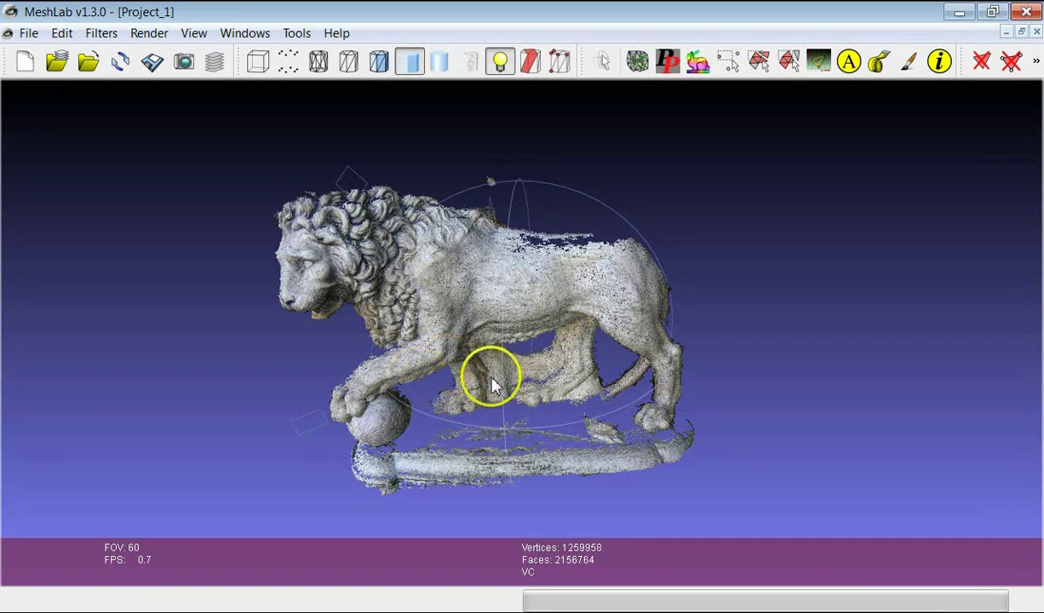
Rotate and relight the lion, zoom out and tilt to a top view of the stray fragment
mouse_move(498, 328)
left_mouse_down()
mouse_move(502, 394)
mouse_move(493, 339)
left_mouse_up()
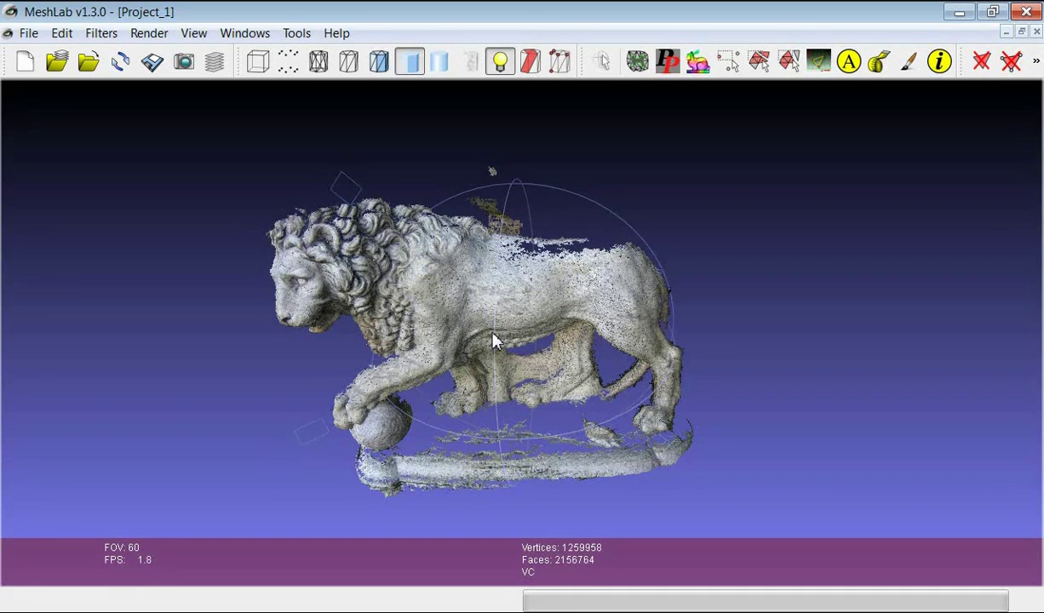
mouse_move(491, 329)
left_mouse_down("ctrl+shift")
mouse_move(466, 298)
mouse_move(375, 267)
mouse_move(524, 327)
left_mouse_up("ctrl+shift")
left_click_drag(522, 326, 509, 361)
scroll(507, 353, "down", 5)
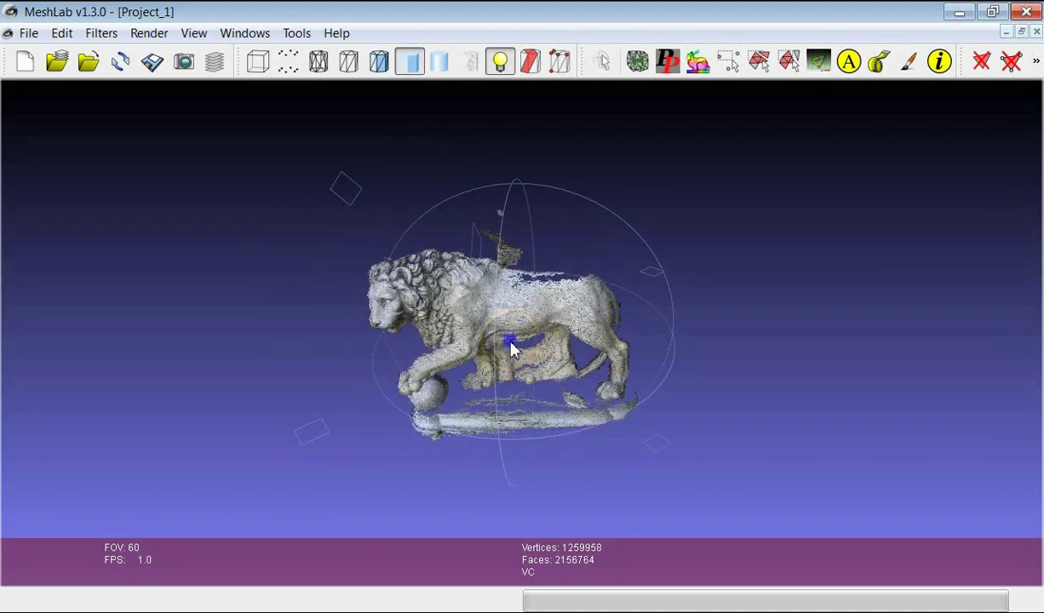
left_click_drag(505, 375, 529, 471)
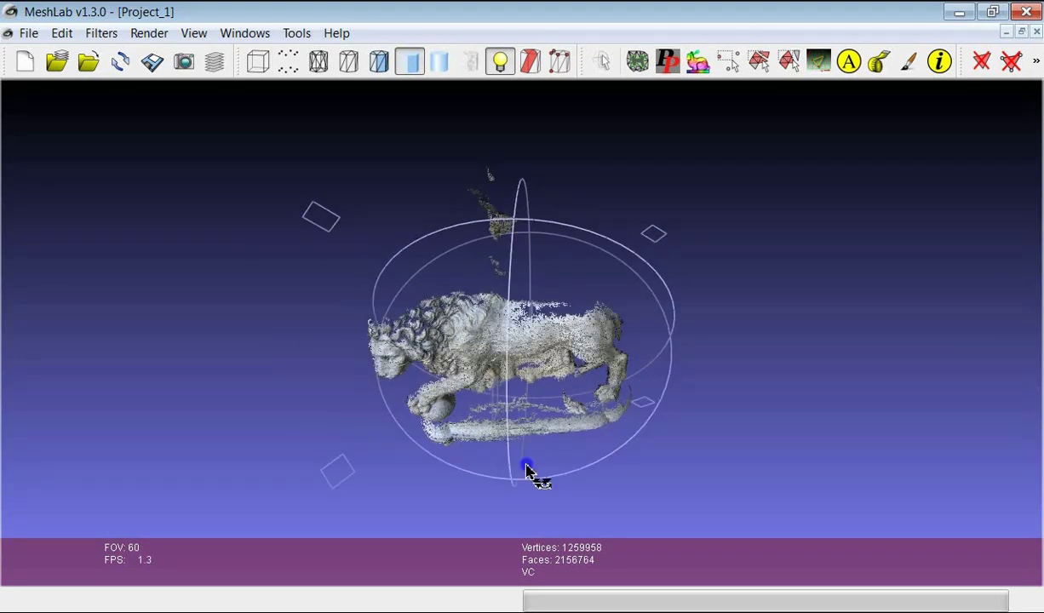
Rectangle-select the floating fragment above the lion and delete it, leaving 2,133,009 faces
left_click(758, 62)
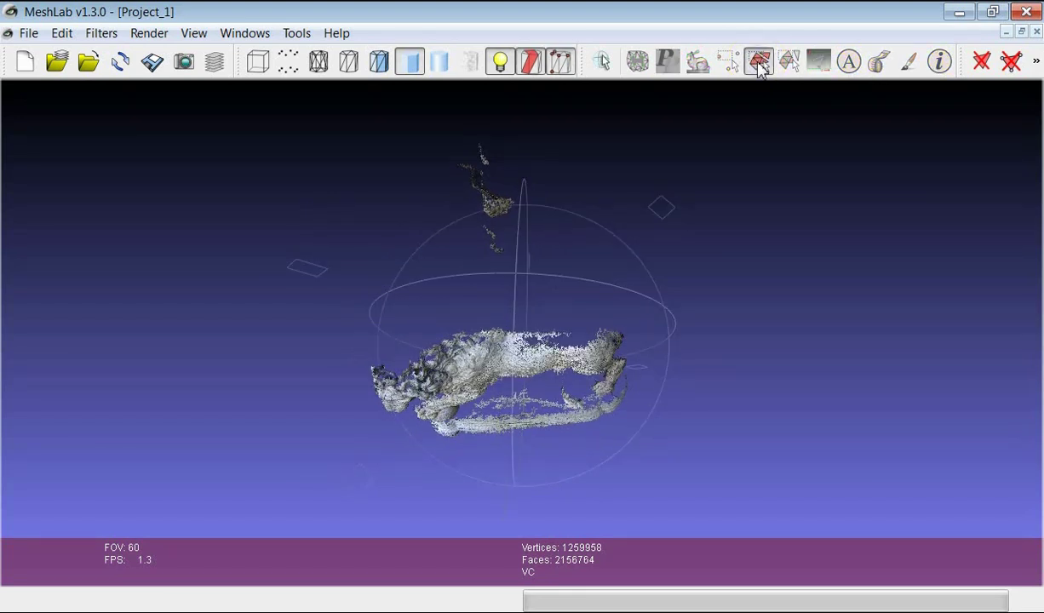
key("ctrl+a")
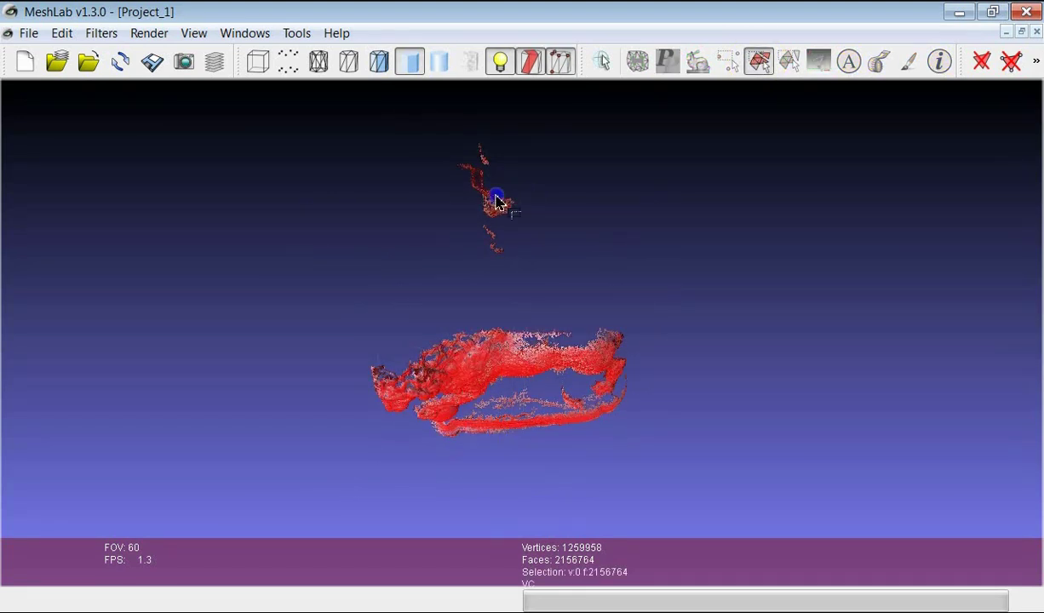
left_click_drag(498, 203, 403, 110)
left_click(560, 61)
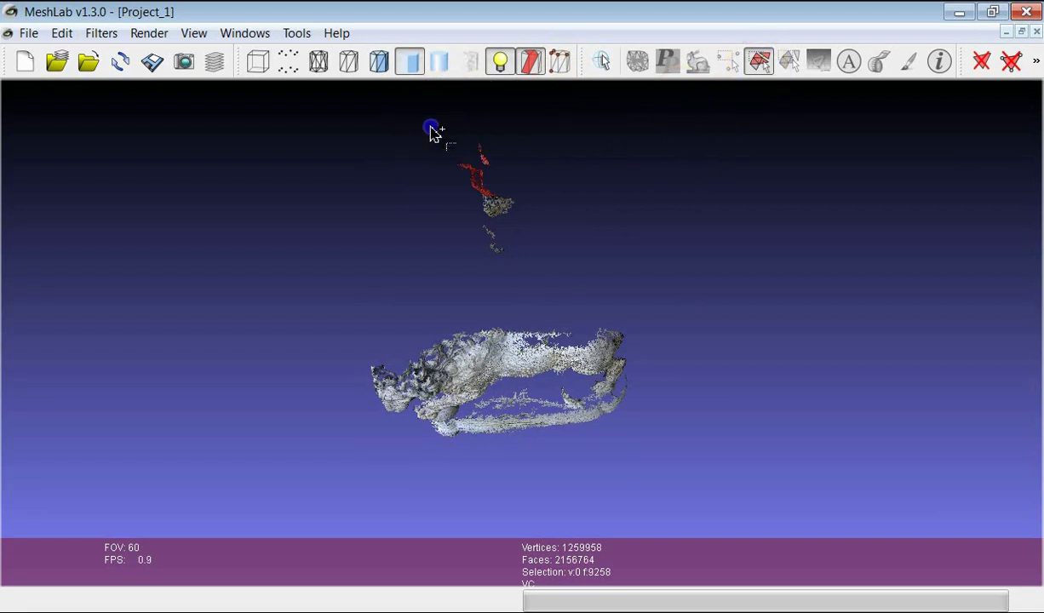
left_click_drag(565, 318, 570, 307)
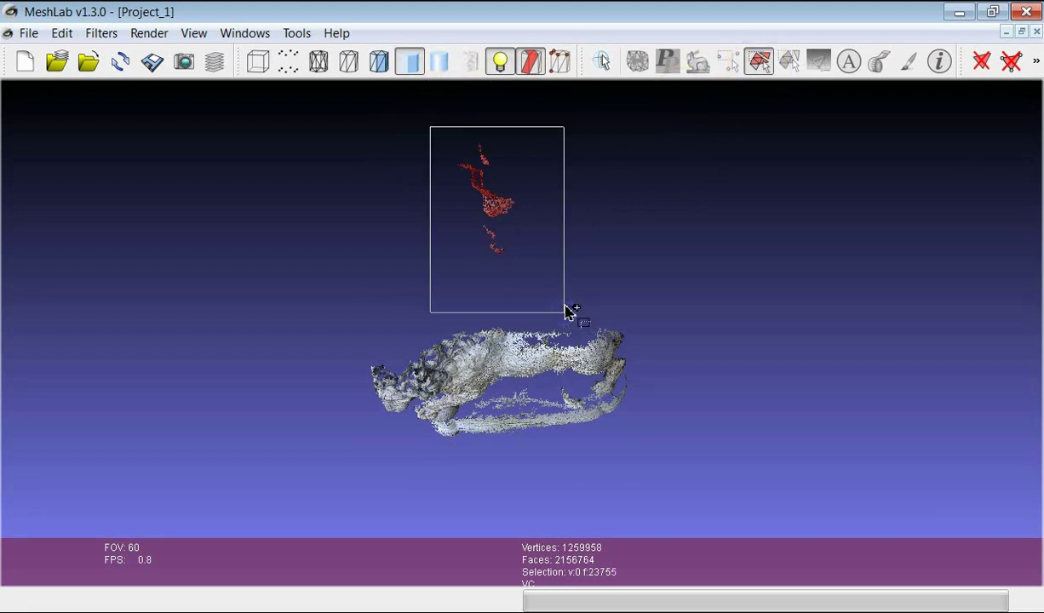
left_click(1012, 63)
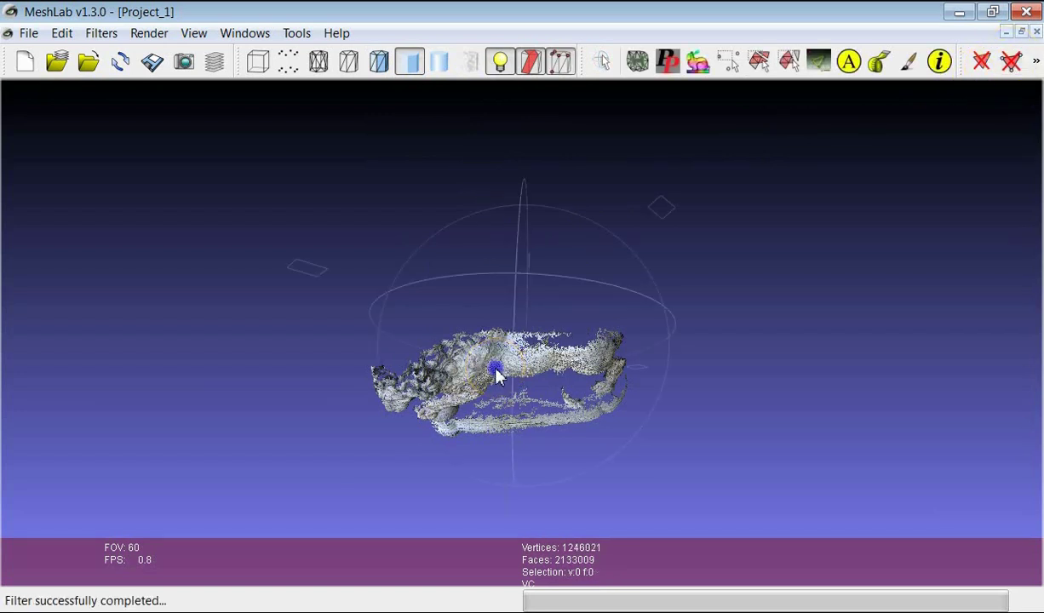
left_click_drag(499, 377, 484, 202)
Run Cleaning and Repairing > Remove Unreferenced Vertex, dropping the vertex count to 1,150,759
left_click(100, 36)
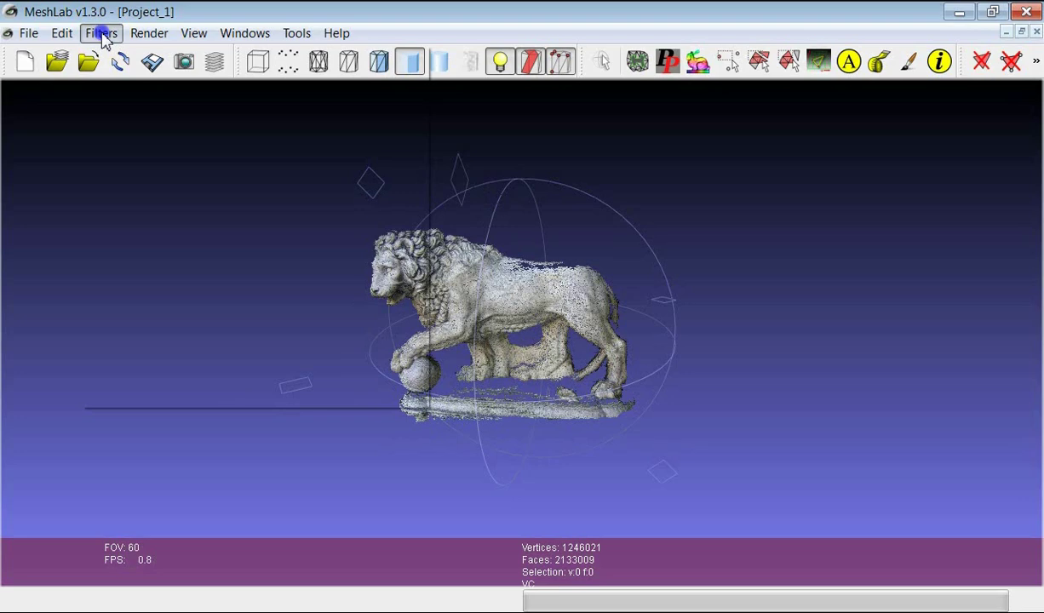
left_click(108, 122)
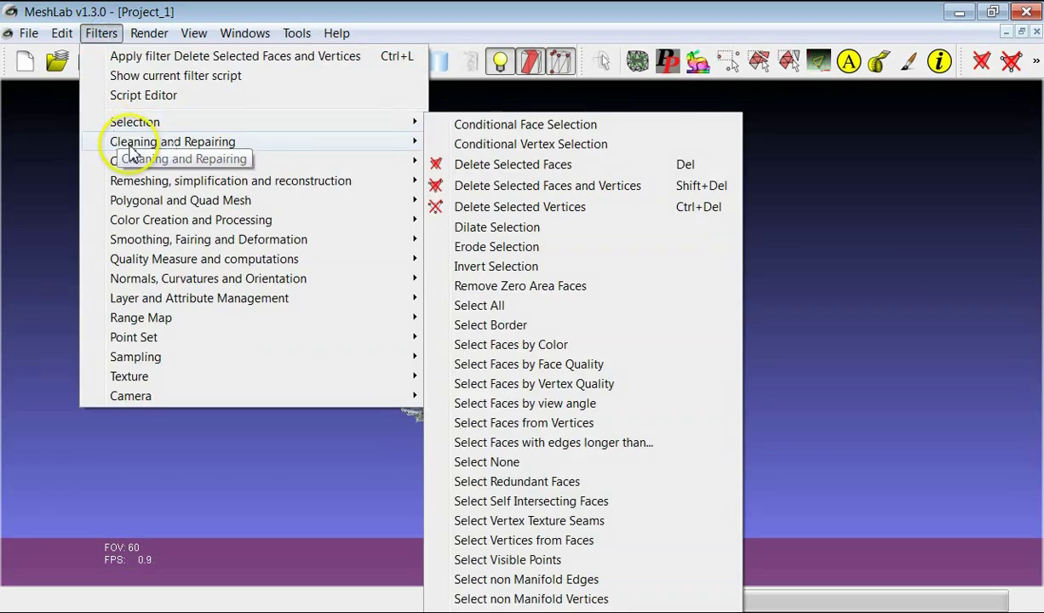
mouse_move(132, 151)
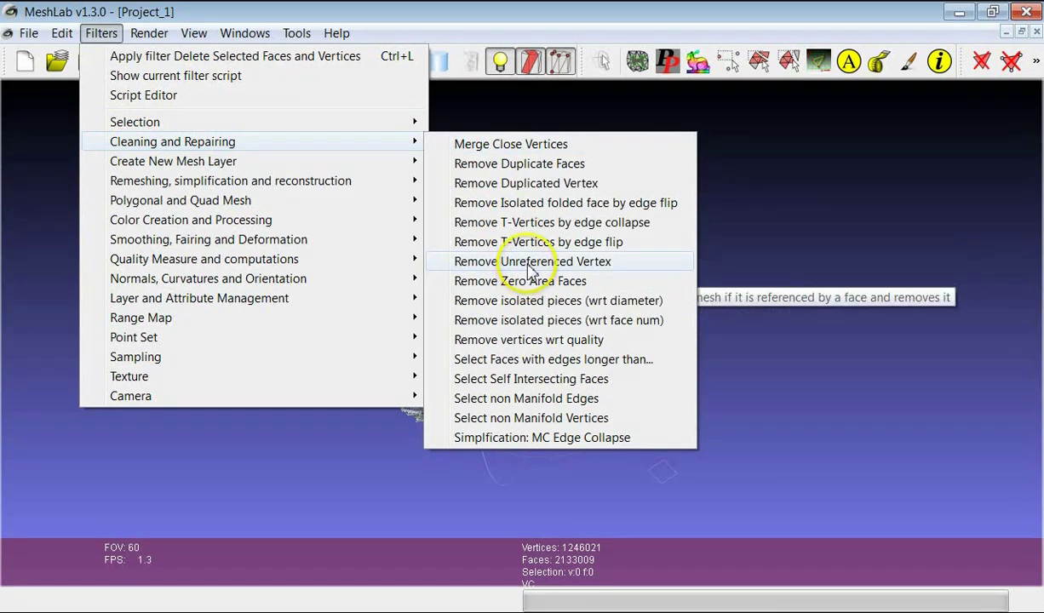
left_click(529, 262)
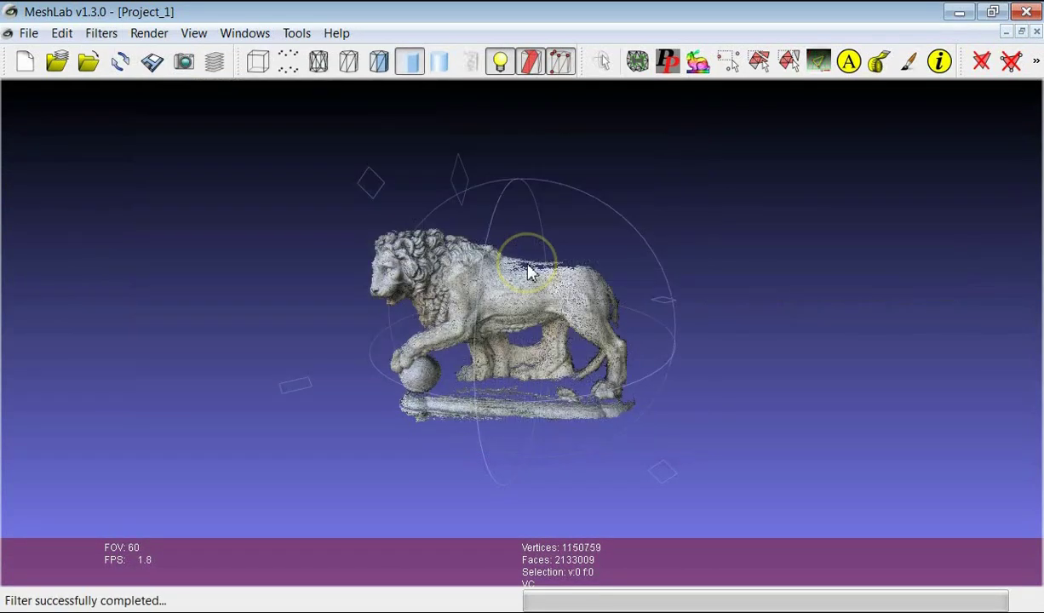
left_click_drag(514, 311, 497, 361)
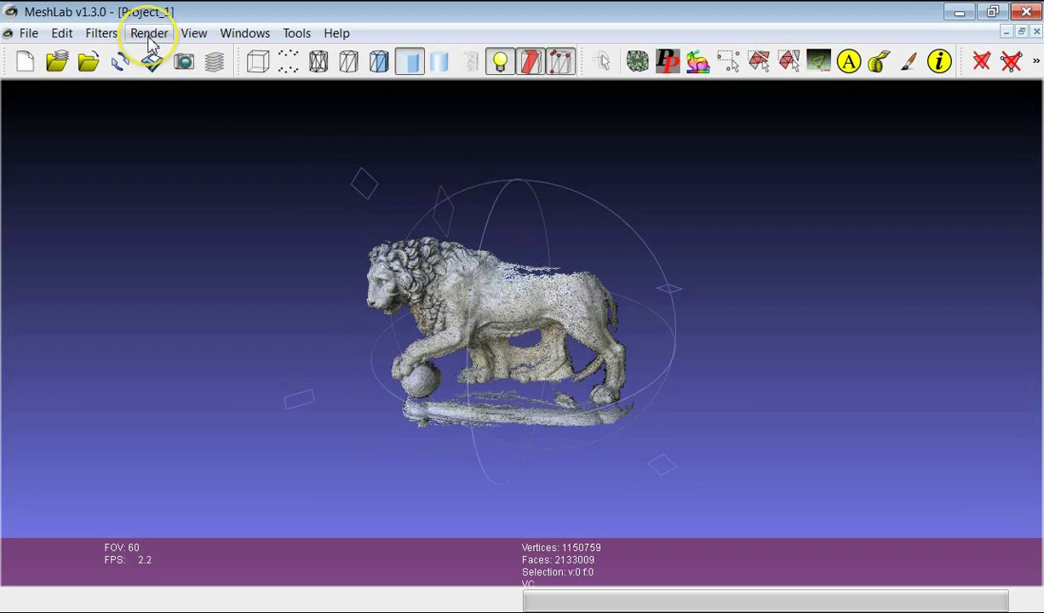
left_click(103, 33)
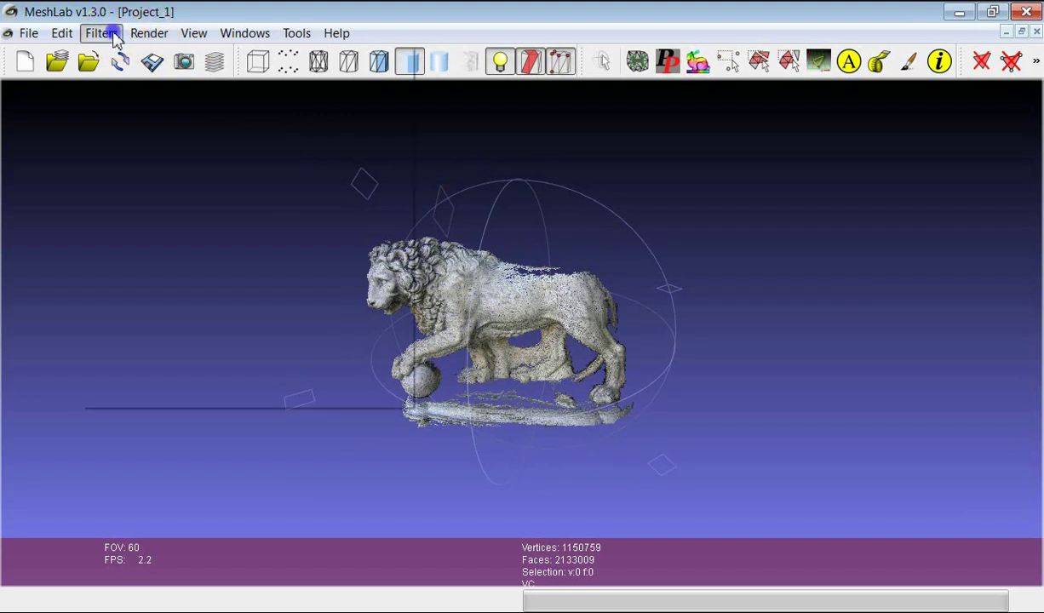
Run Mesh Element Subsampling with 500000 samples to create a Sampled Mesh layer, and show the Layers panel
left_click(129, 187)
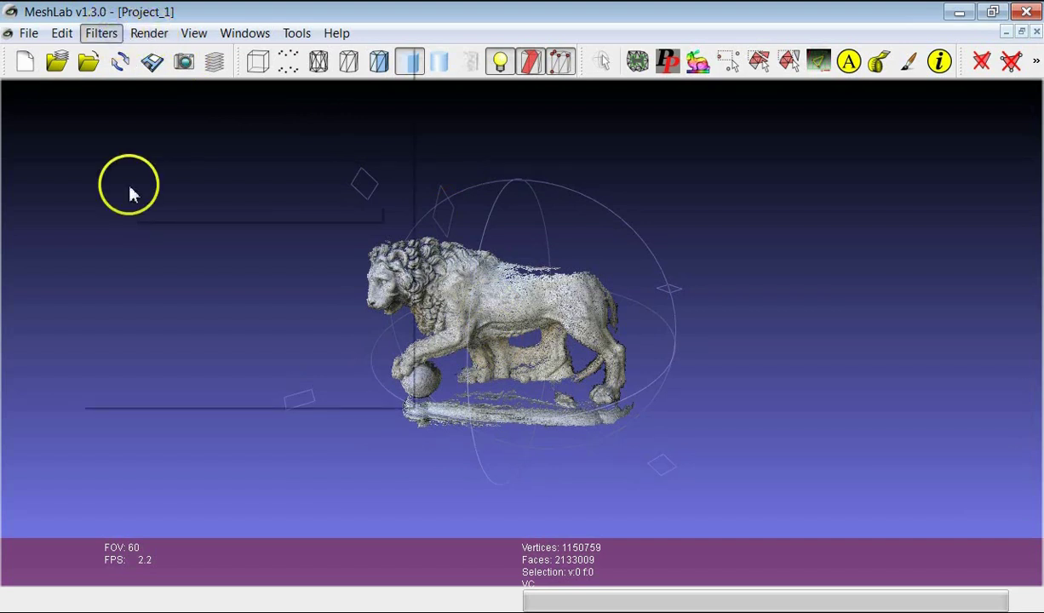
left_click(175, 371)
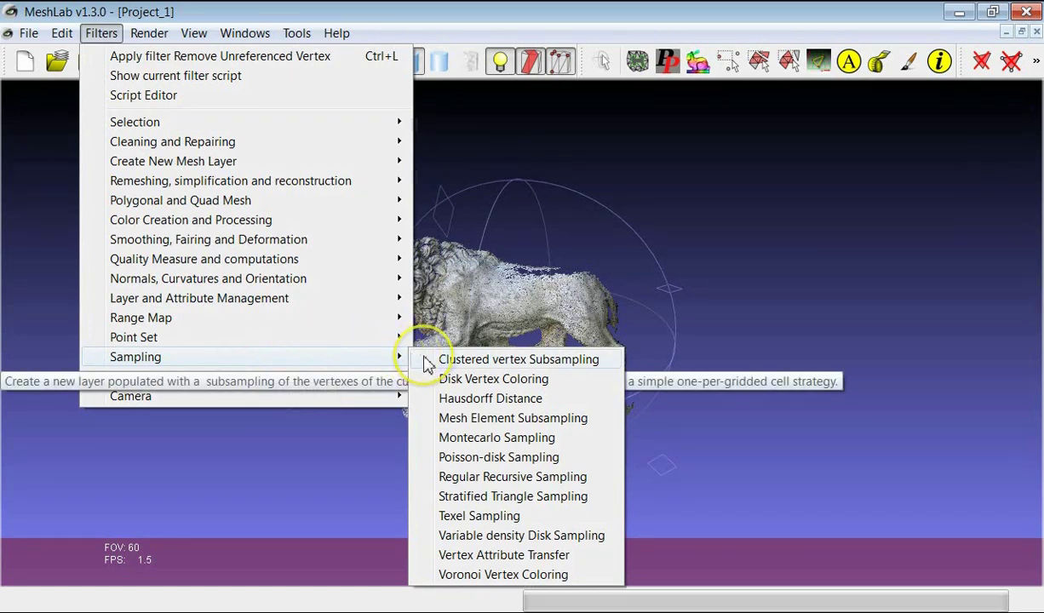
left_click(490, 419)
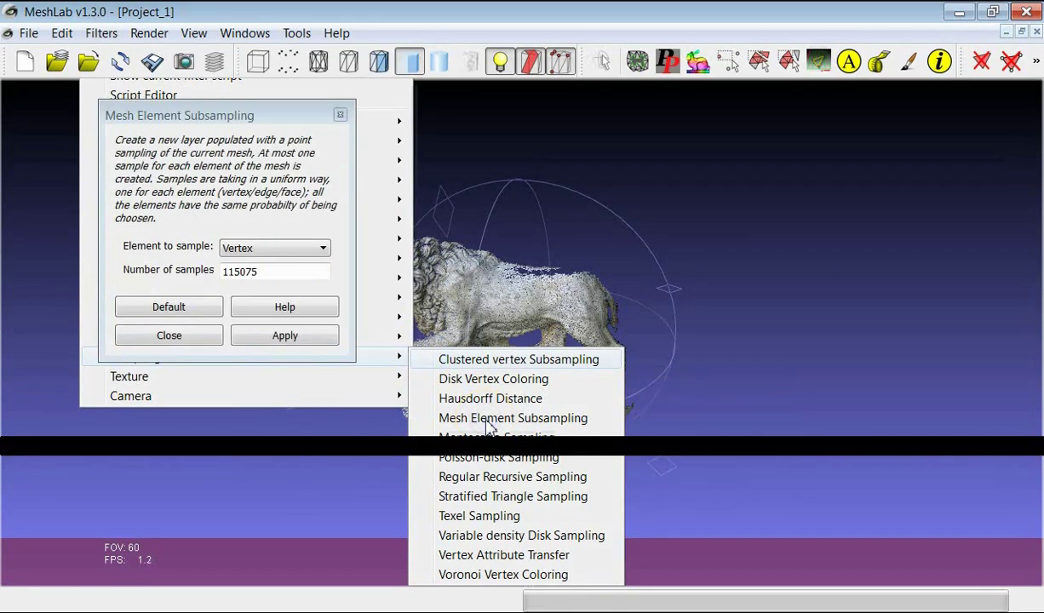
left_click(290, 286)
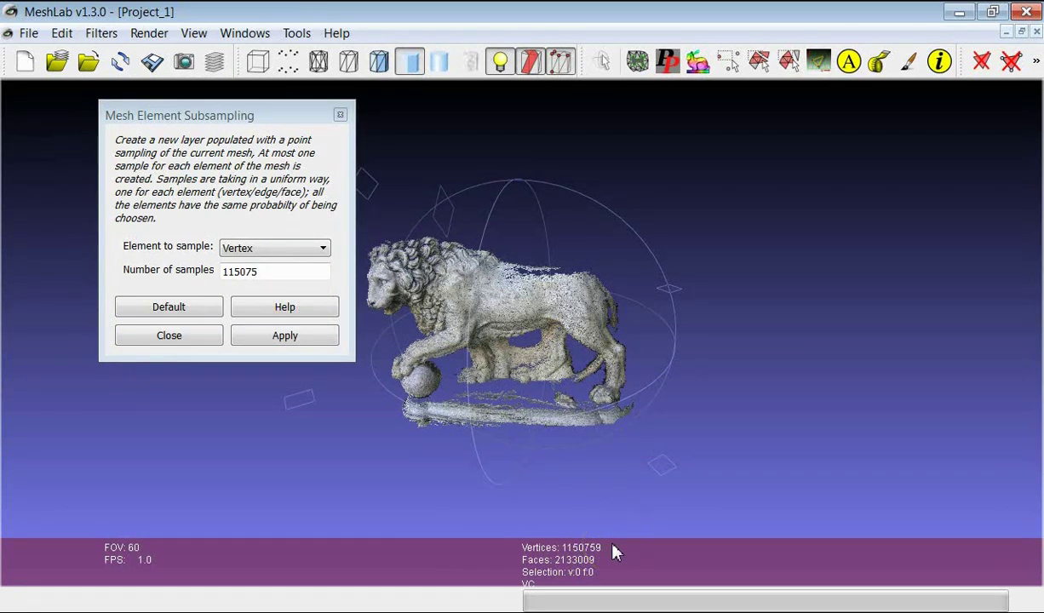
left_click(266, 271)
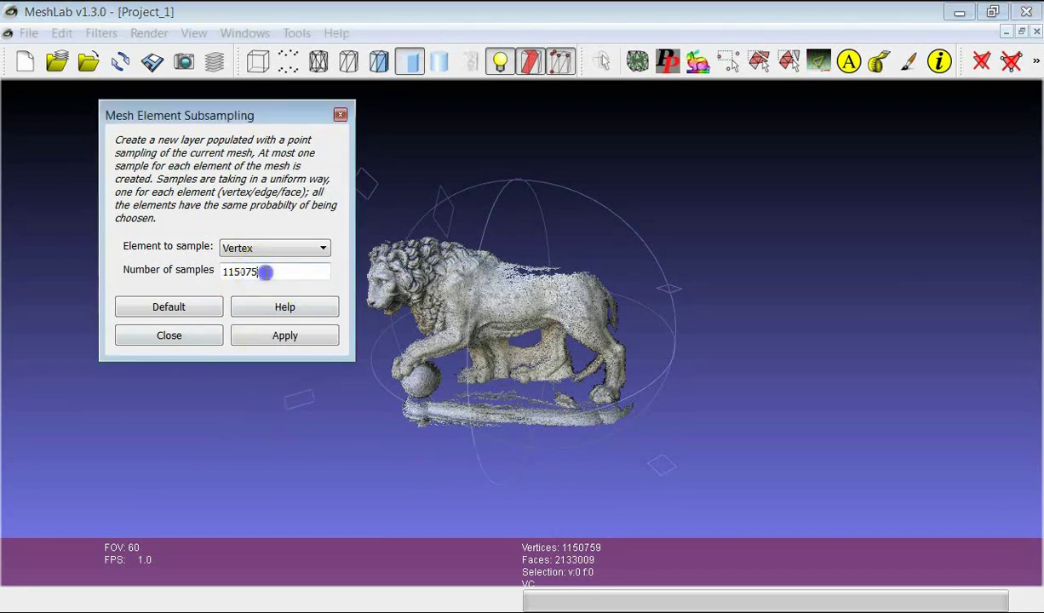
left_click_drag(266, 272, 215, 271)
type("50000")
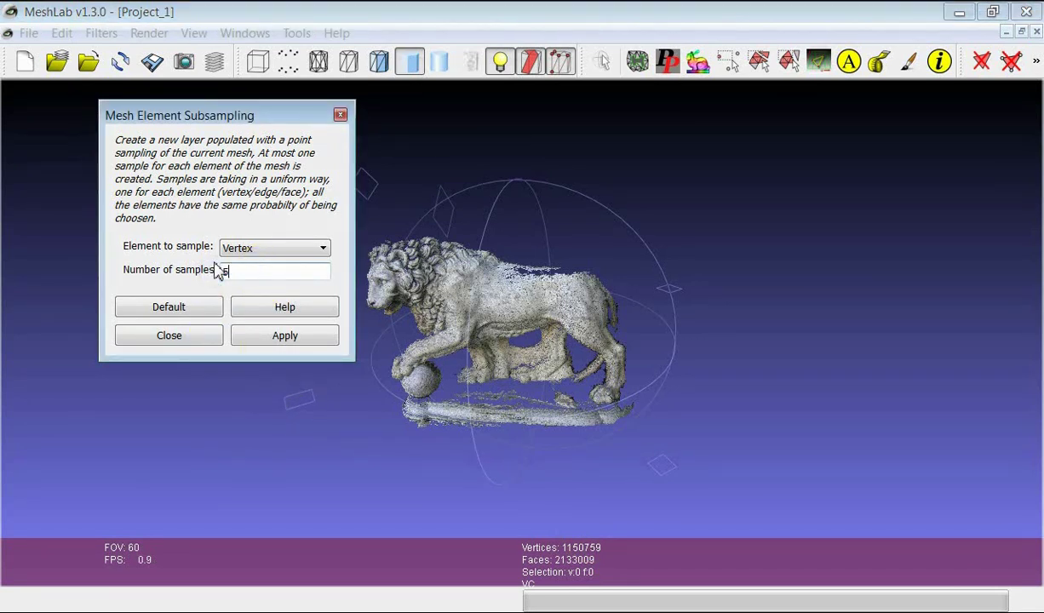
type("0")
left_click(271, 337)
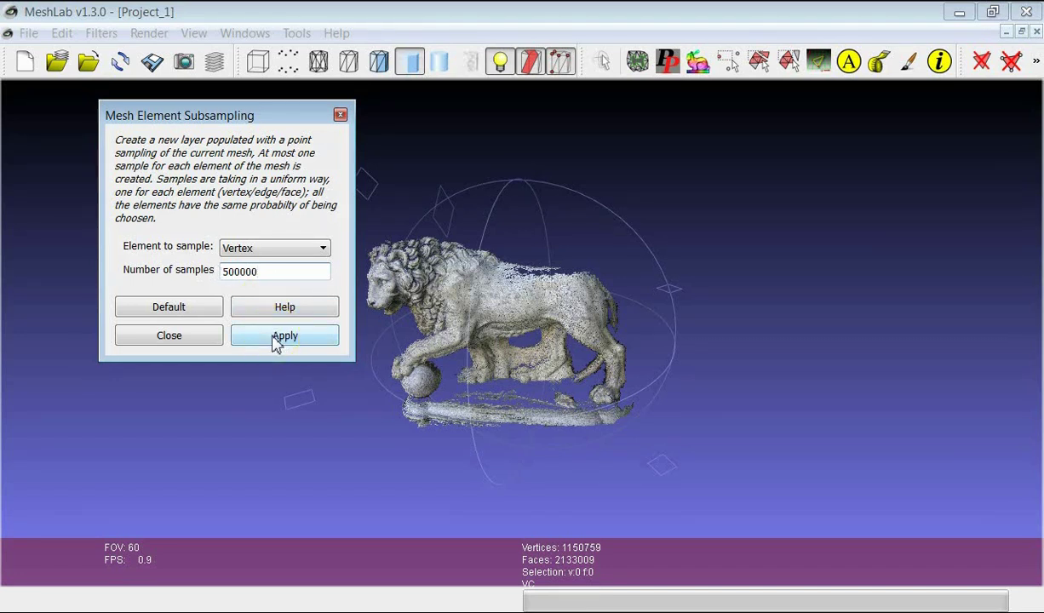
left_click(272, 337)
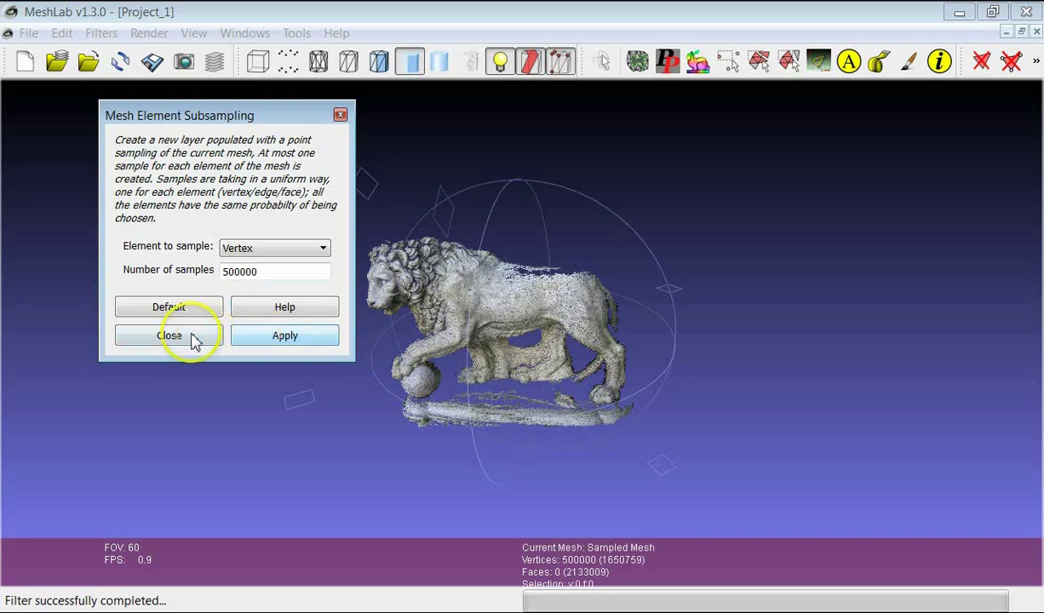
left_click(190, 337)
left_click(216, 62)
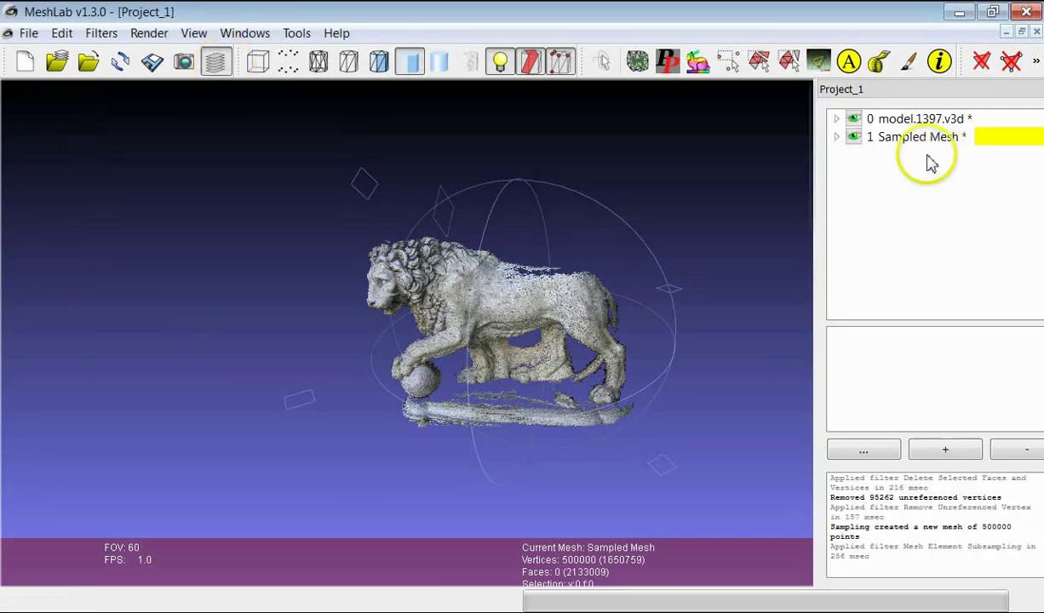
Hide layer 0 and render the 500,000-point Sampled Mesh as points, rotating to inspect the cloud
left_click(823, 120)
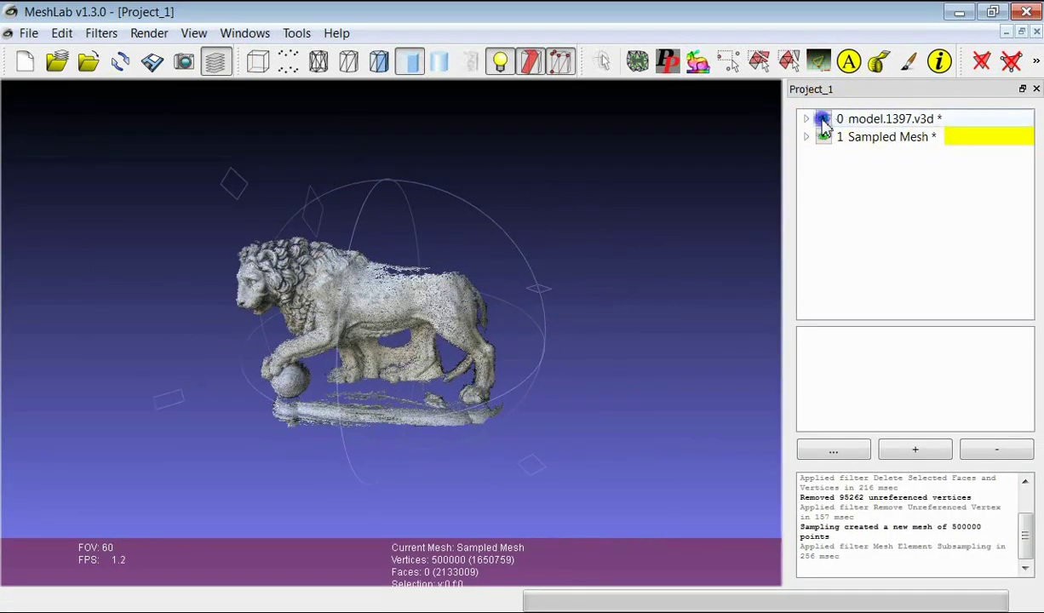
left_click(288, 62)
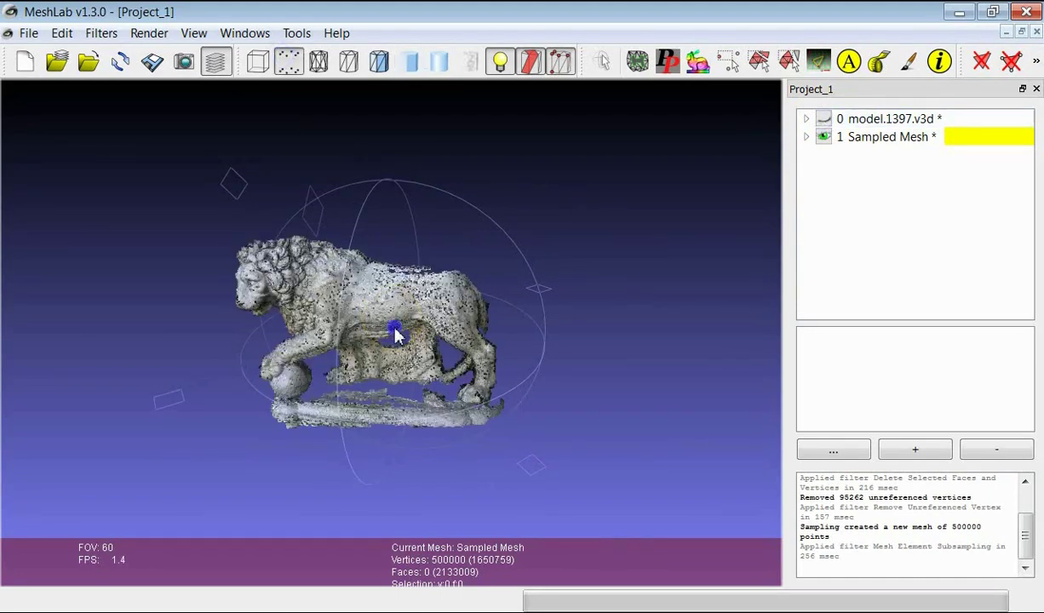
left_click_drag(396, 331, 431, 366)
scroll(428, 366, "up", 5)
scroll(455, 310, "down", 8)
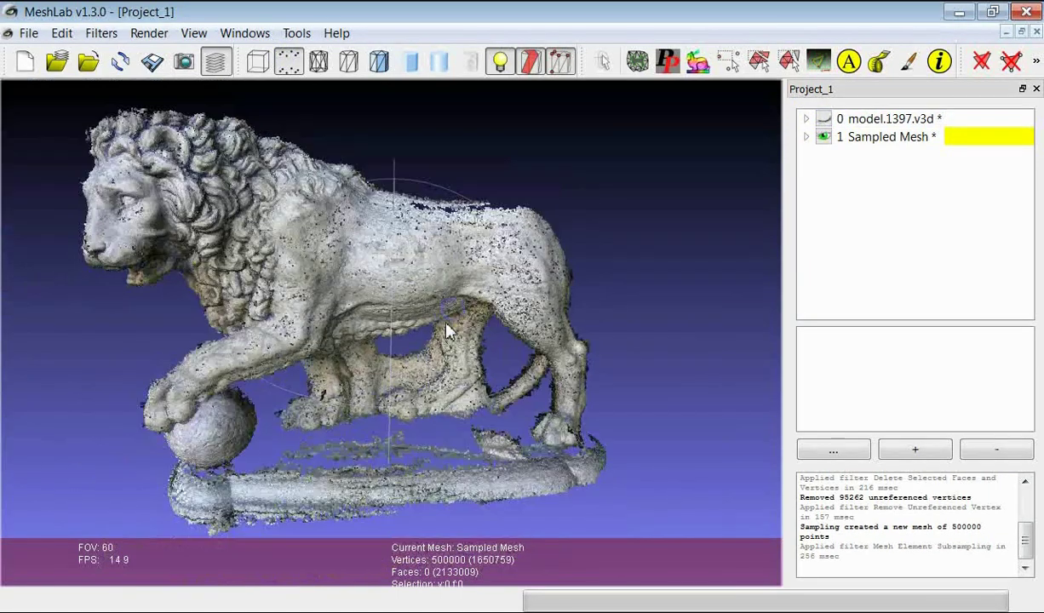
left_click_drag(455, 310, 392, 350)
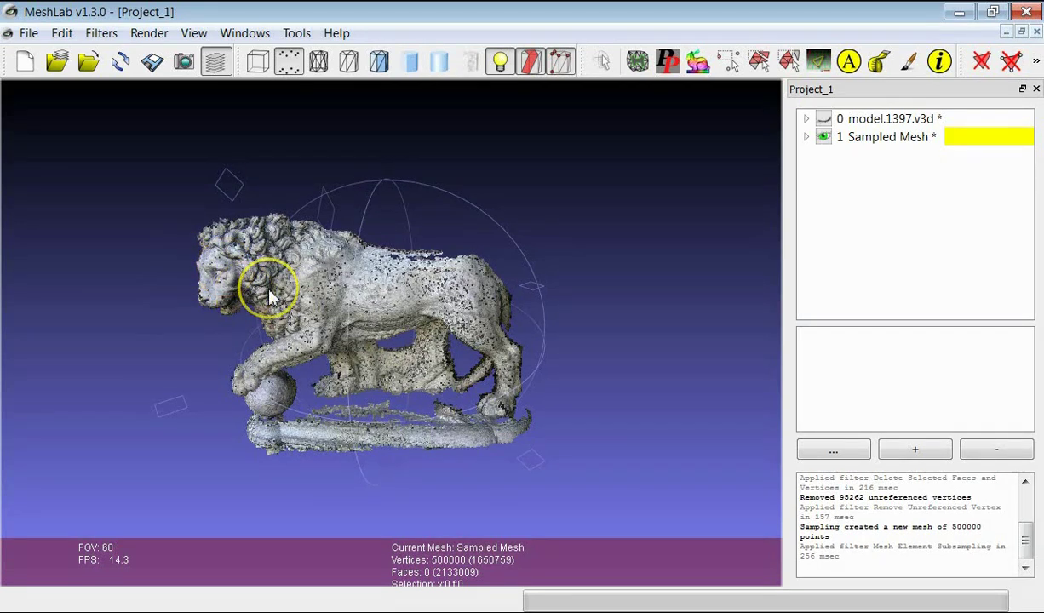
mouse_move(402, 357)
left_mouse_down()
mouse_move(434, 374)
mouse_move(408, 365)
mouse_move(477, 300)
mouse_move(397, 350)
mouse_move(349, 304)
mouse_move(368, 338)
mouse_move(417, 358)
left_mouse_up()
left_click(1008, 147)
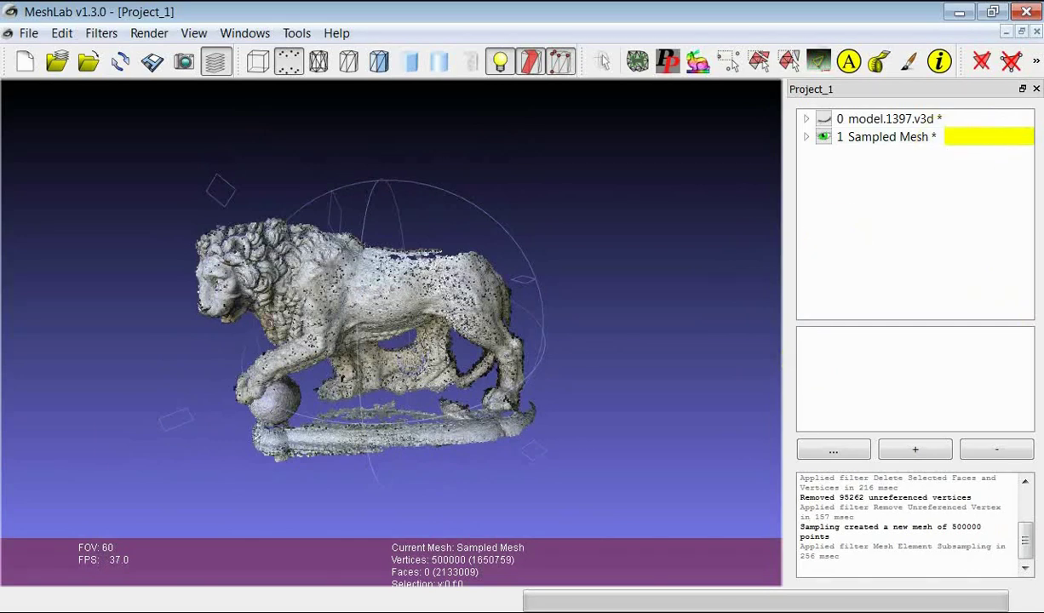
left_click(349, 393)
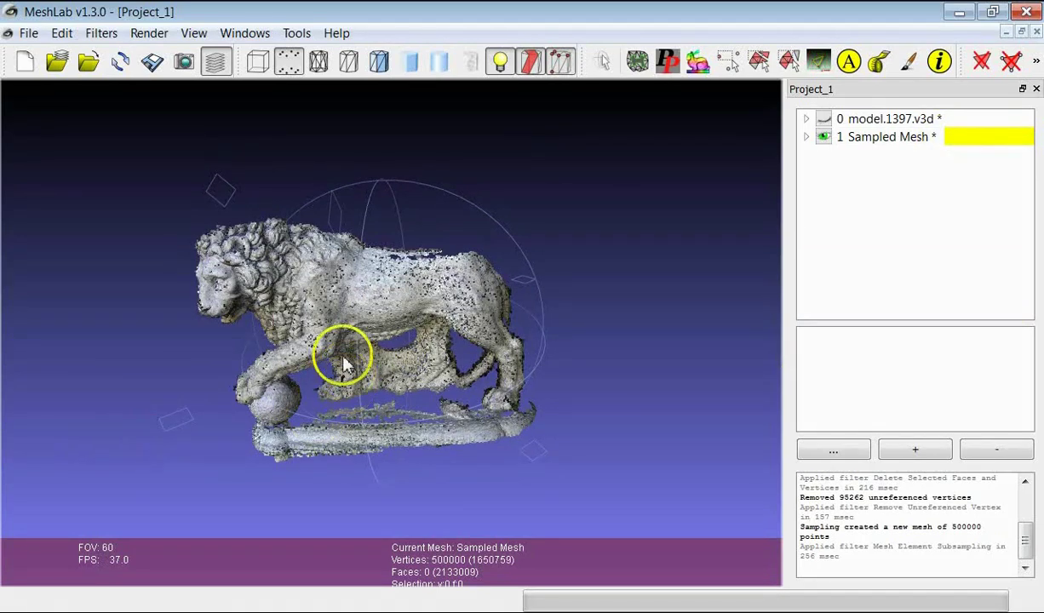
left_click_drag(366, 349, 478, 361)
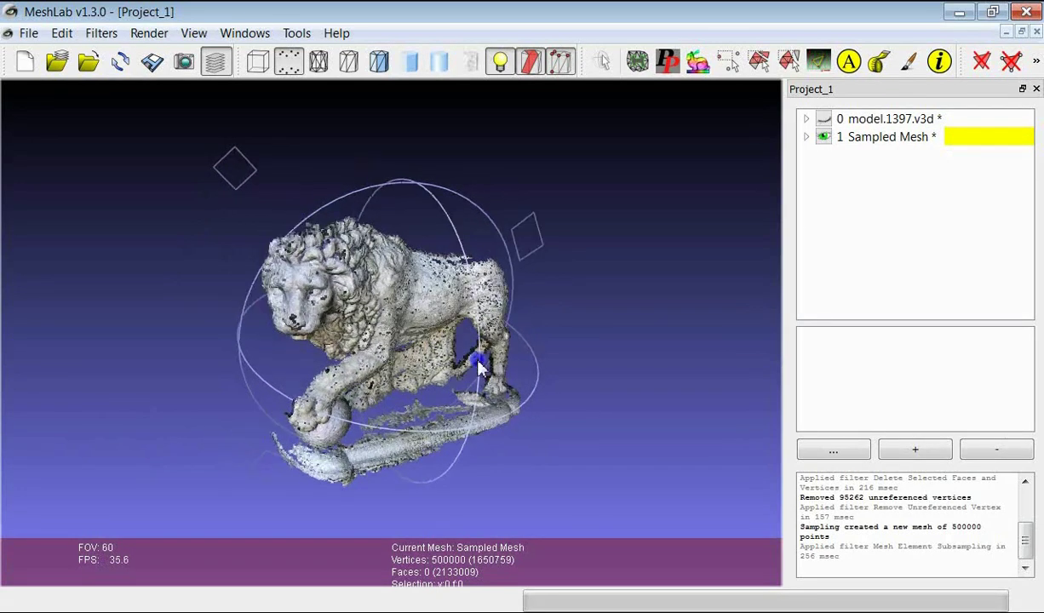
Apply Surface Reconstruction: Poisson with Octree Depth 11 and Solver Divide 10
left_click(114, 39)
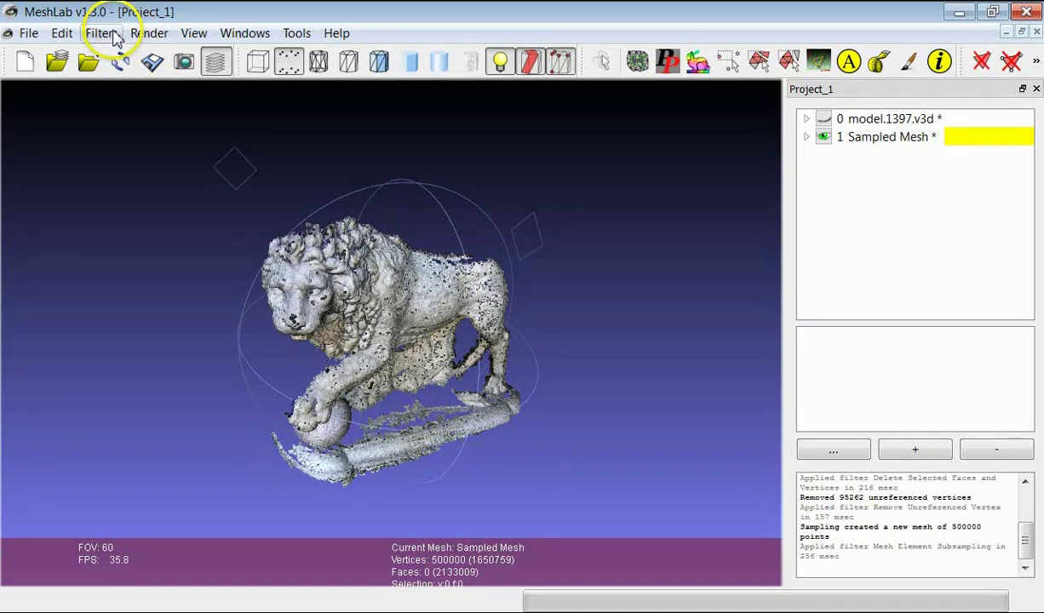
mouse_move(228, 183)
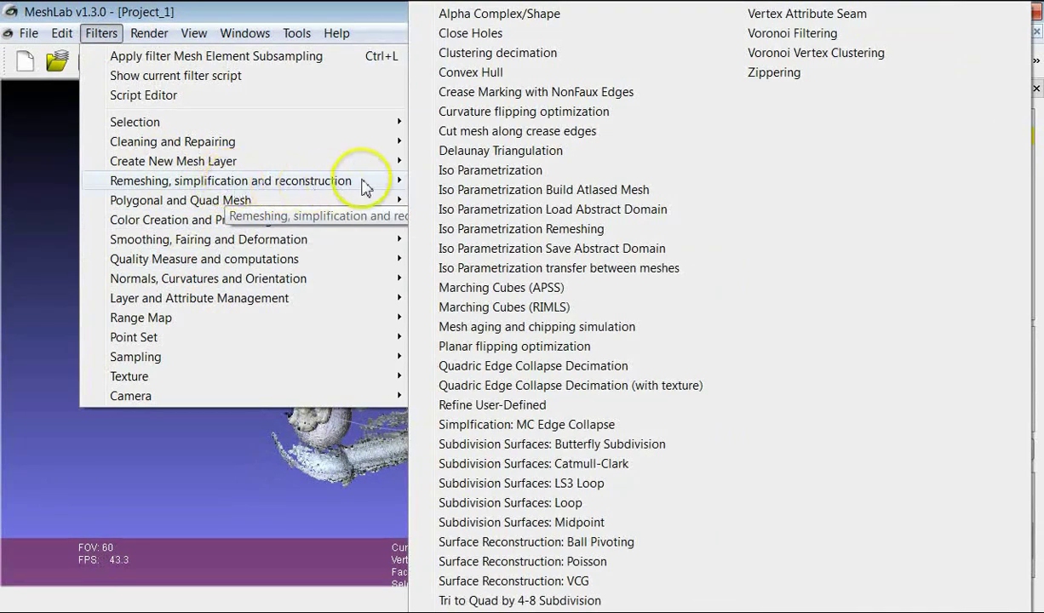
left_click(579, 562)
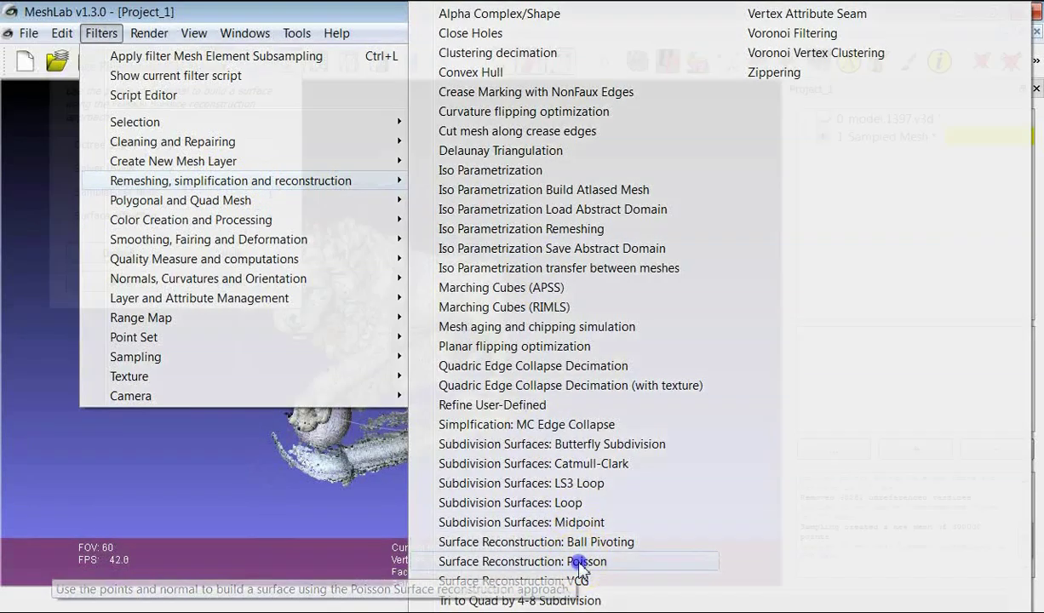
left_click_drag(199, 149, 126, 145)
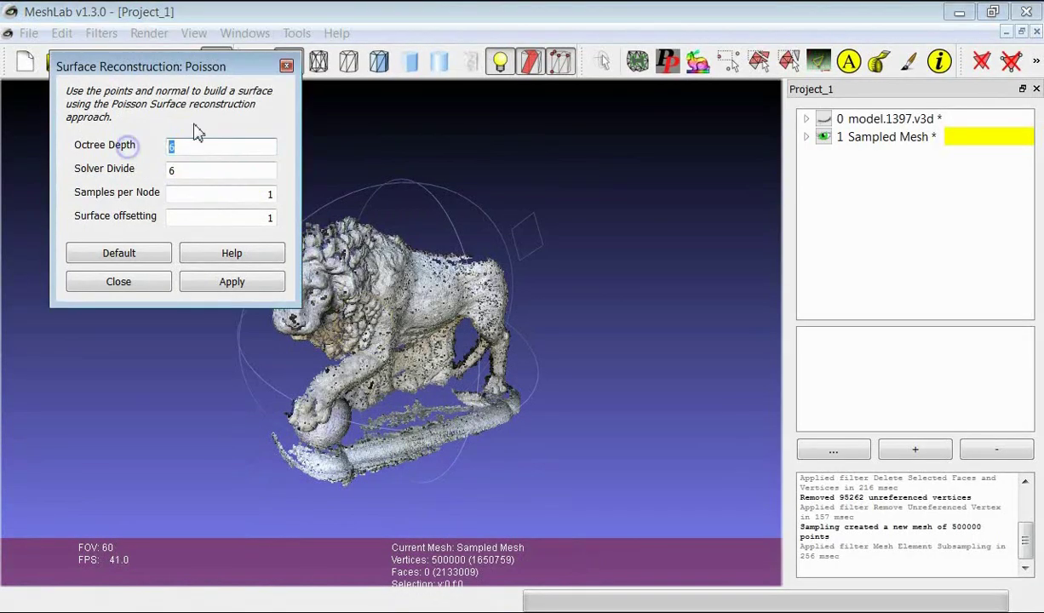
type("10")
left_click(185, 149)
left_click(175, 171)
key("BackSpace")
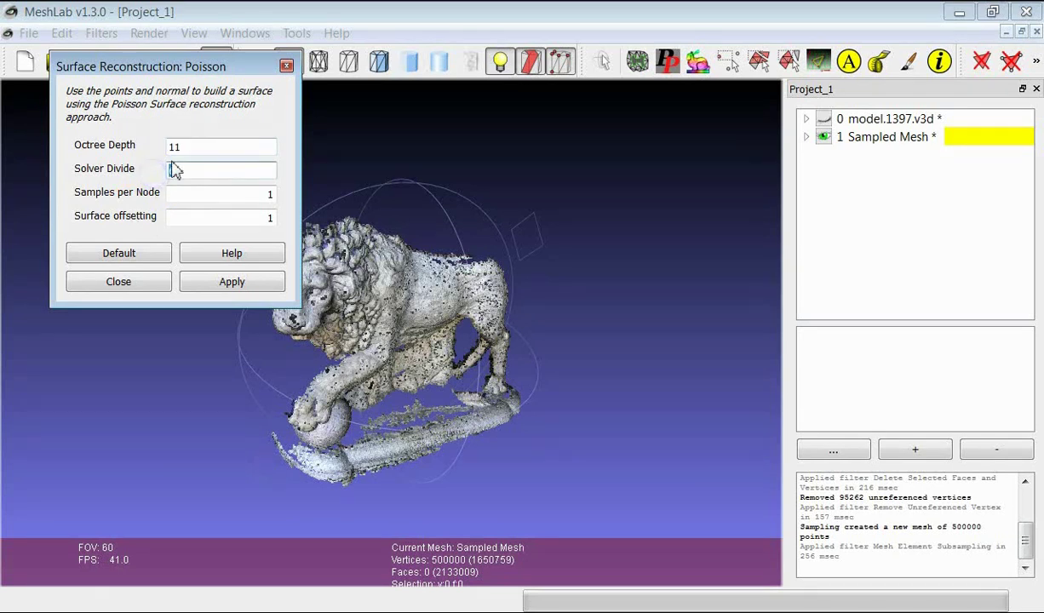
type("10")
left_click(239, 283)
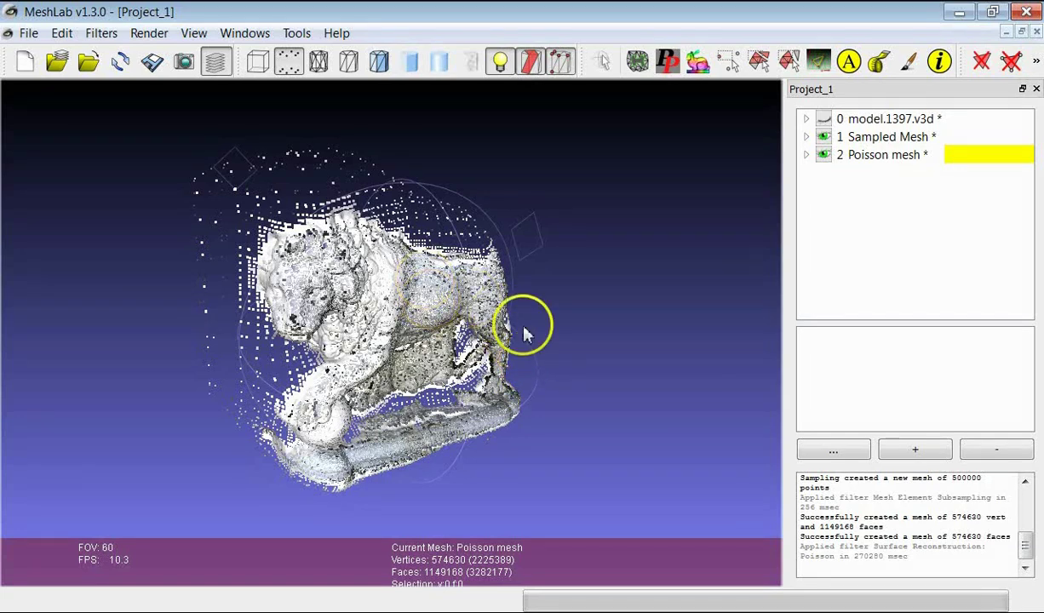
Hide the Sampled Mesh layer and view the Poisson lion mesh with smooth shading
left_click(823, 137)
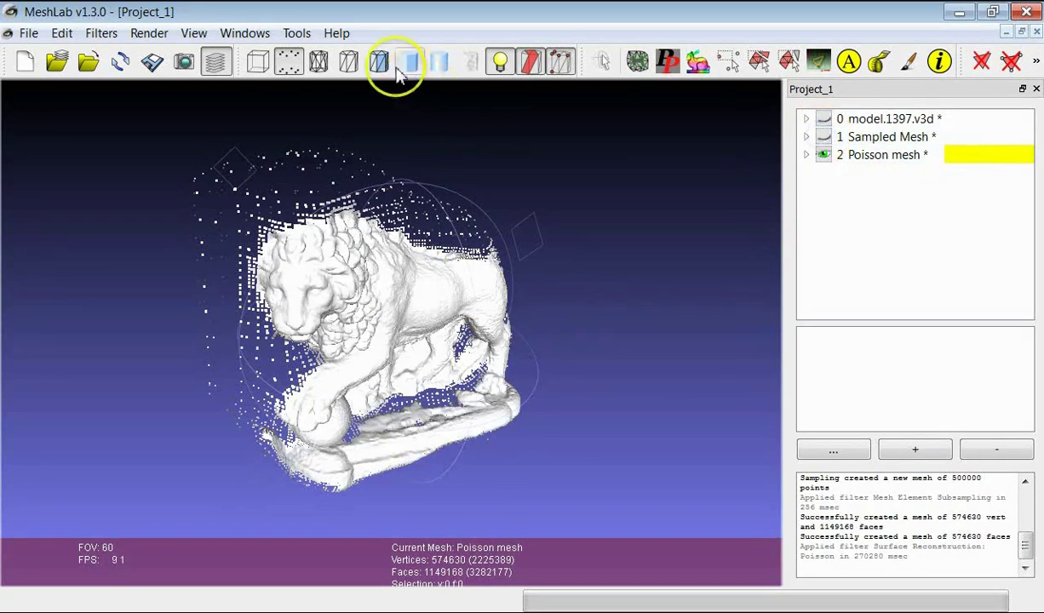
left_click_drag(290, 366, 445, 101)
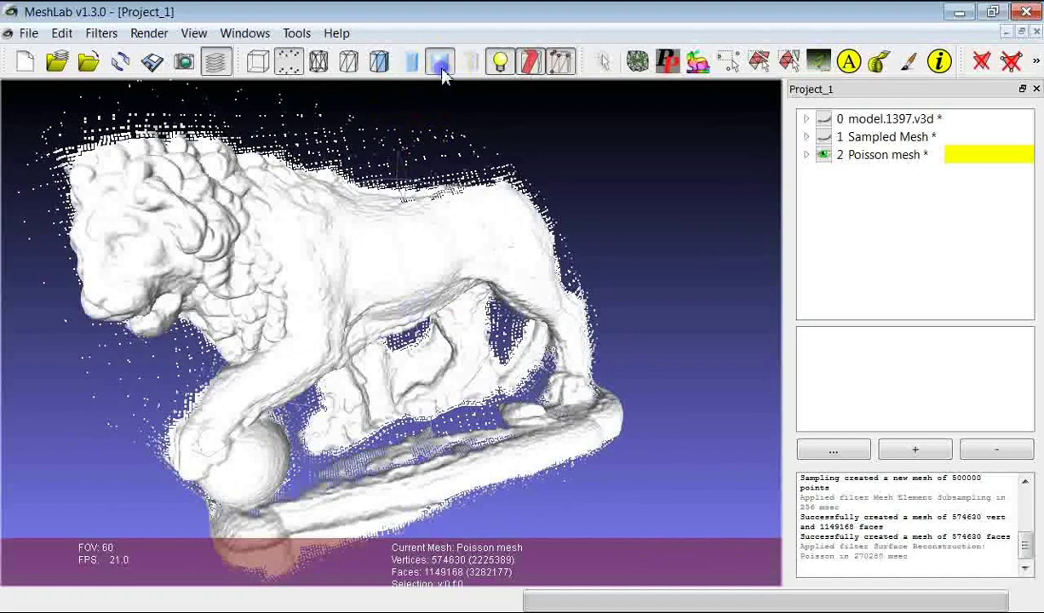
left_click(439, 61)
mouse_move(422, 257)
left_mouse_down()
mouse_move(470, 268)
mouse_move(522, 300)
mouse_move(504, 343)
mouse_move(466, 338)
left_mouse_up()
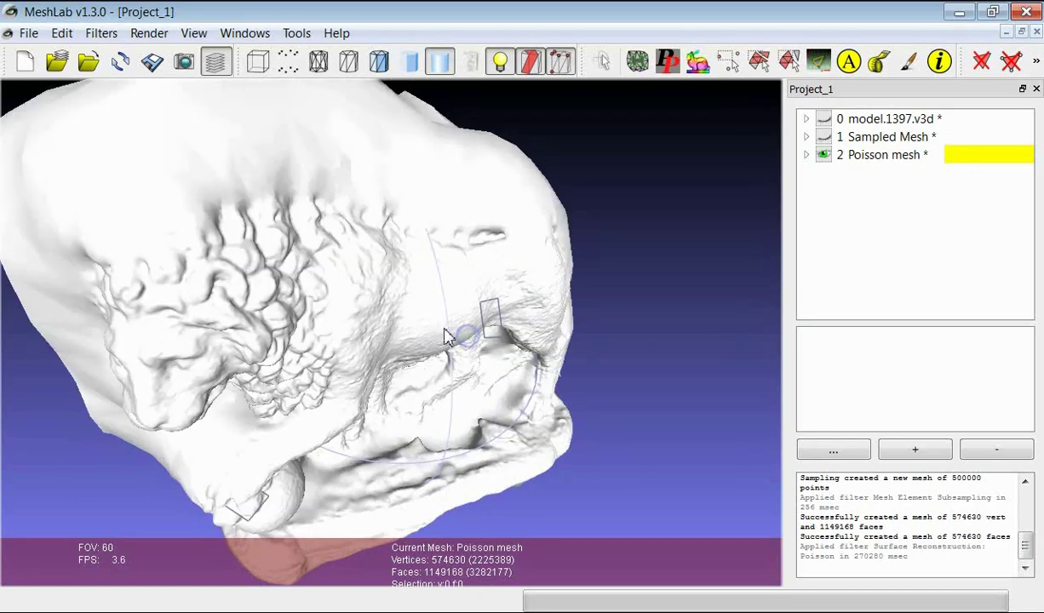
scroll(398, 356, "down", 3)
mouse_move(398, 357)
left_mouse_down()
mouse_move(406, 362)
mouse_move(401, 350)
mouse_move(368, 353)
mouse_move(494, 352)
mouse_move(524, 339)
mouse_move(401, 351)
mouse_move(352, 278)
mouse_move(296, 322)
mouse_move(304, 280)
left_mouse_up()
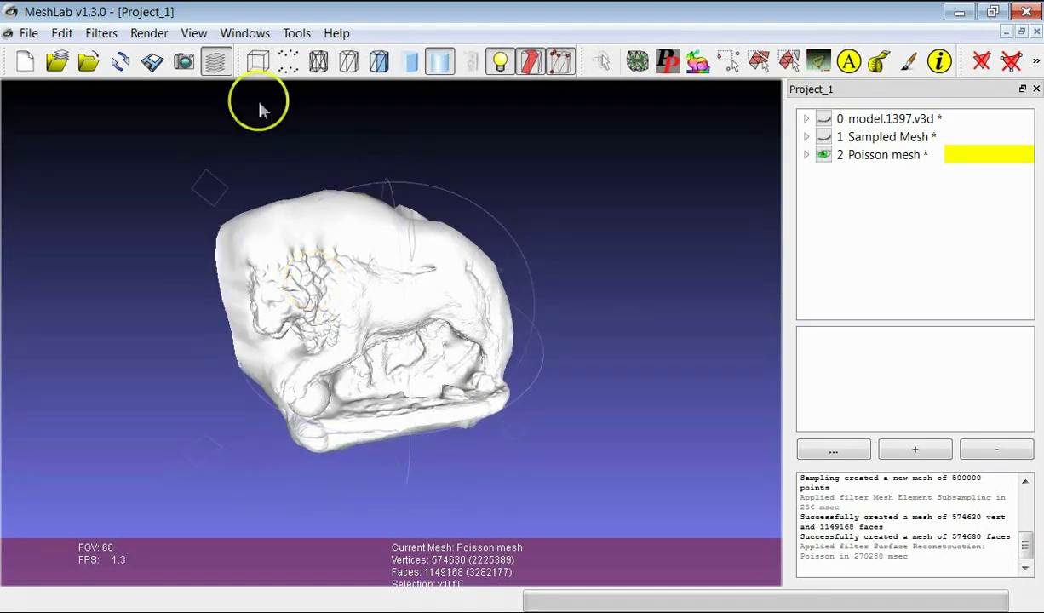
left_click(93, 39)
Select the 7,610 faces with edges longer than 0.0440394 and delete them, leaving 1,141,558 faces
mouse_move(196, 127)
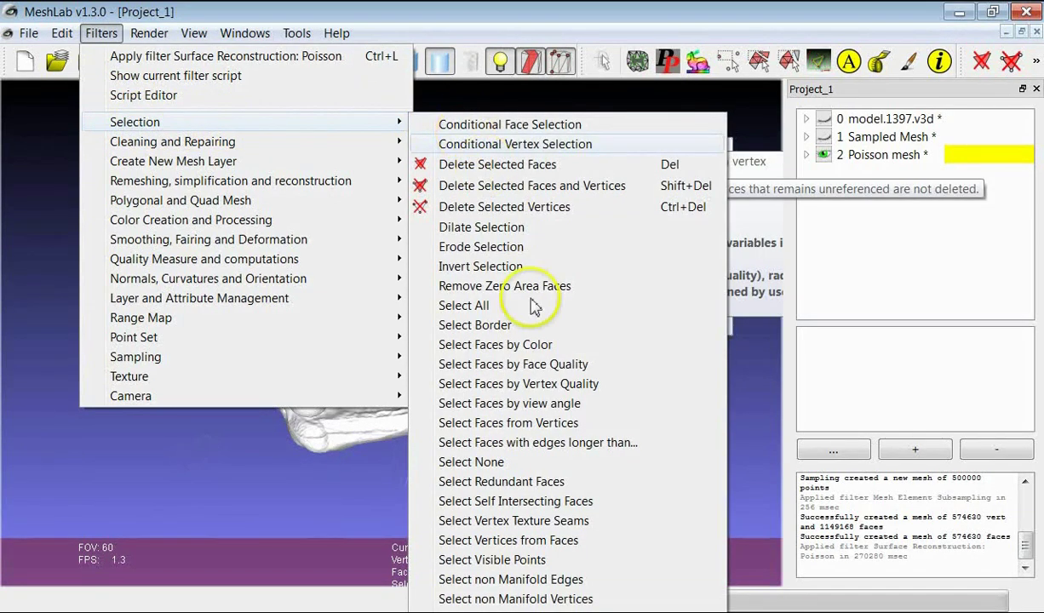
left_click(526, 454)
left_click_drag(279, 90, 699, 205)
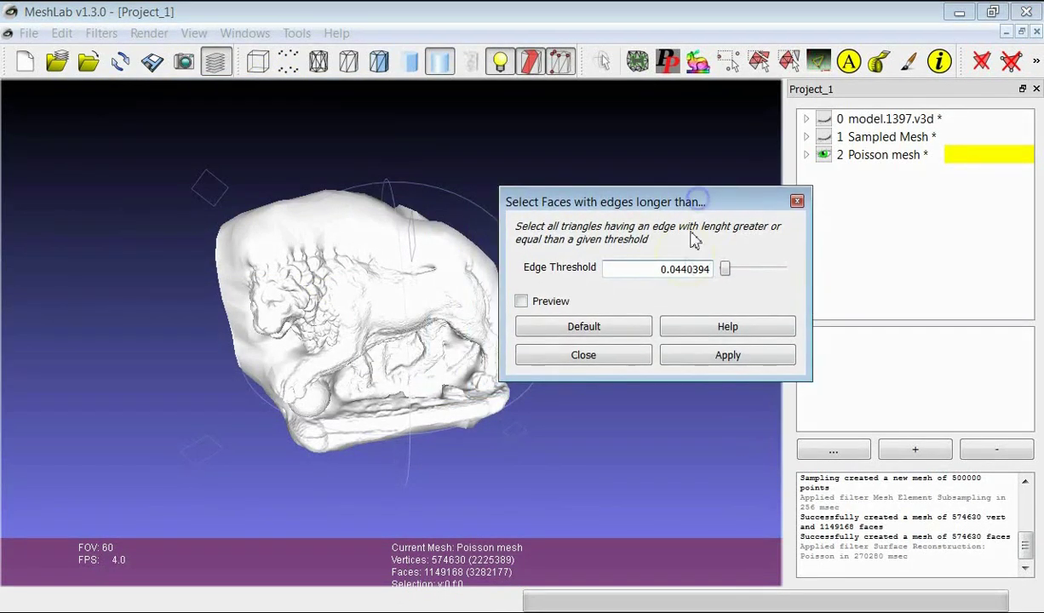
left_click(704, 364)
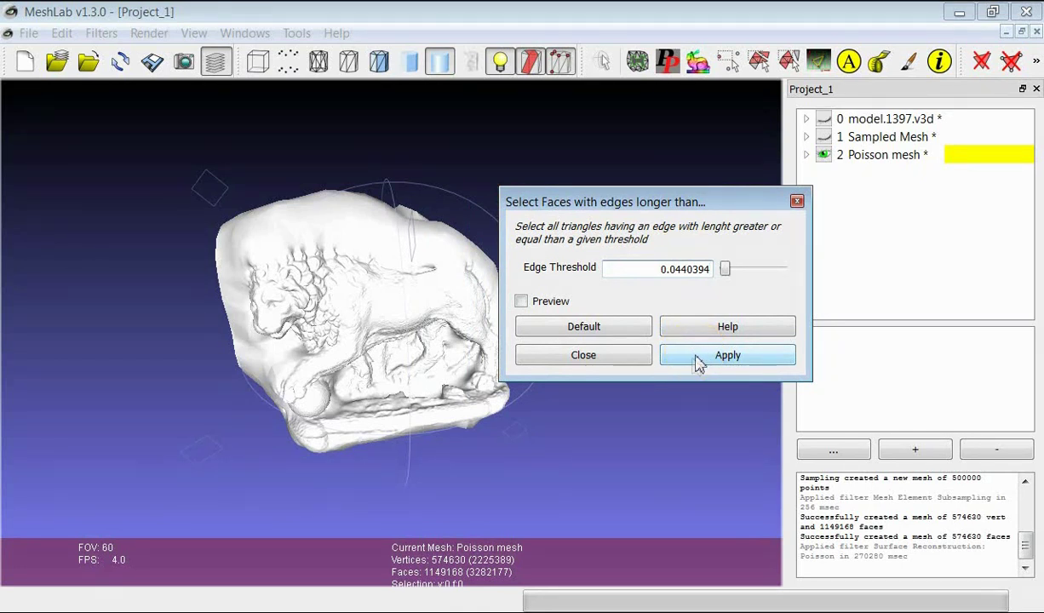
left_click(695, 364)
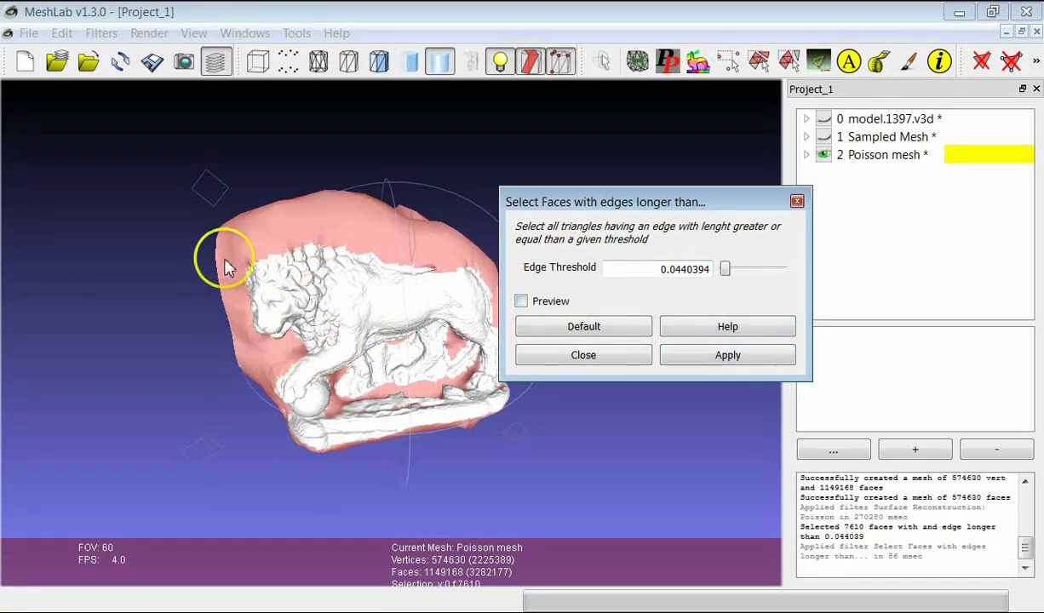
left_click_drag(227, 266, 351, 266)
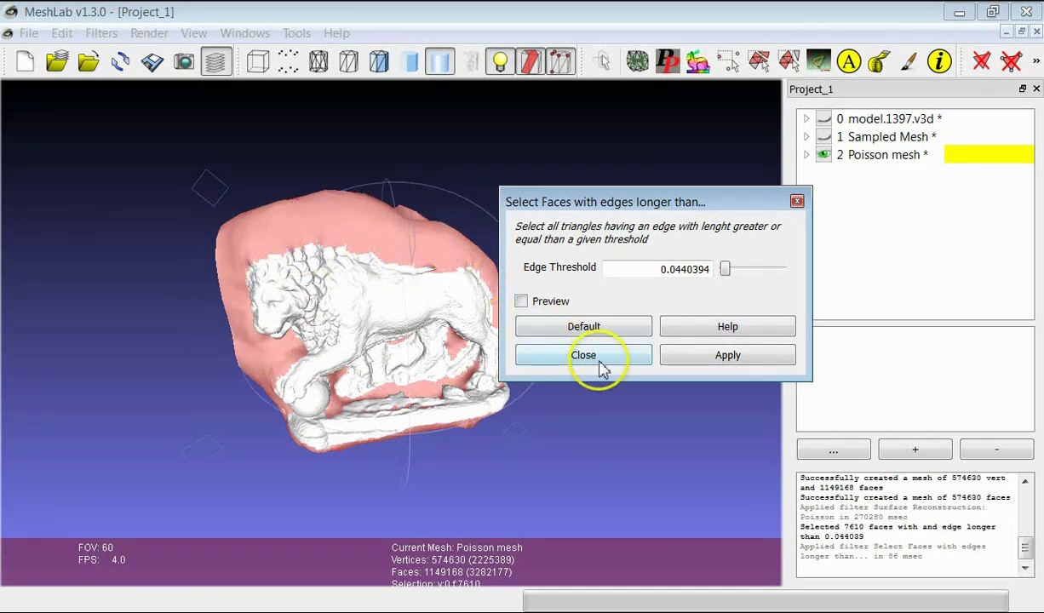
left_click(697, 362)
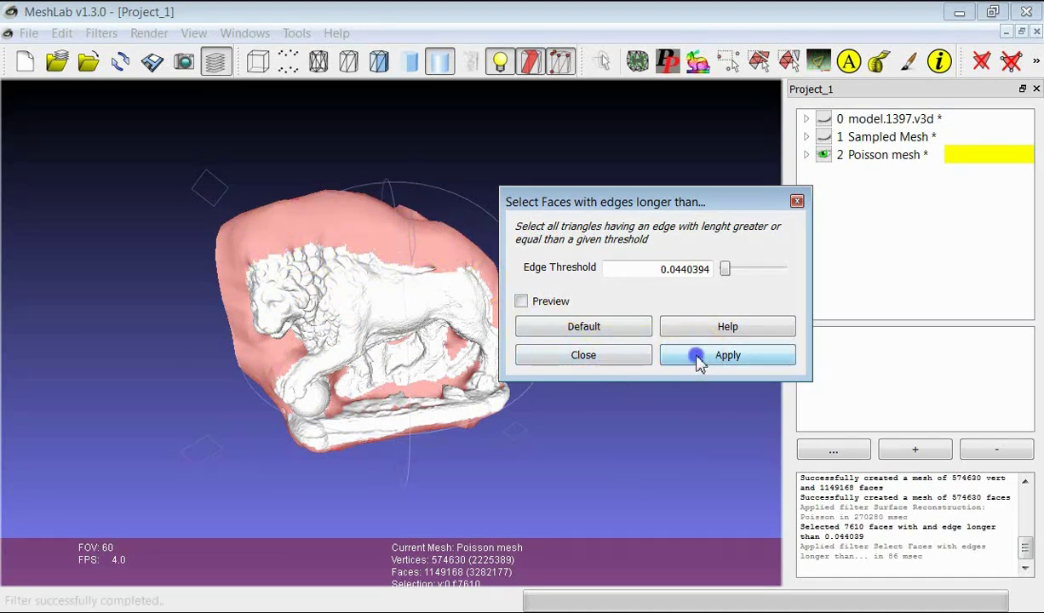
left_click(600, 363)
left_click(1012, 63)
left_click_drag(292, 366, 349, 349)
scroll(349, 349, "up", 4)
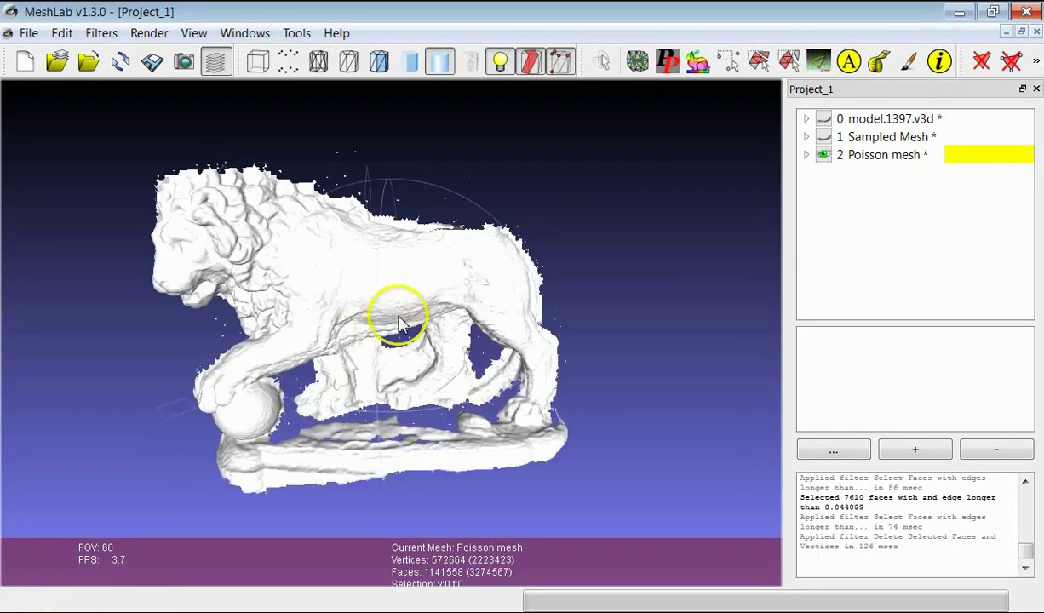
scroll(345, 331, "down", 2)
left_click_drag(346, 331, 372, 320)
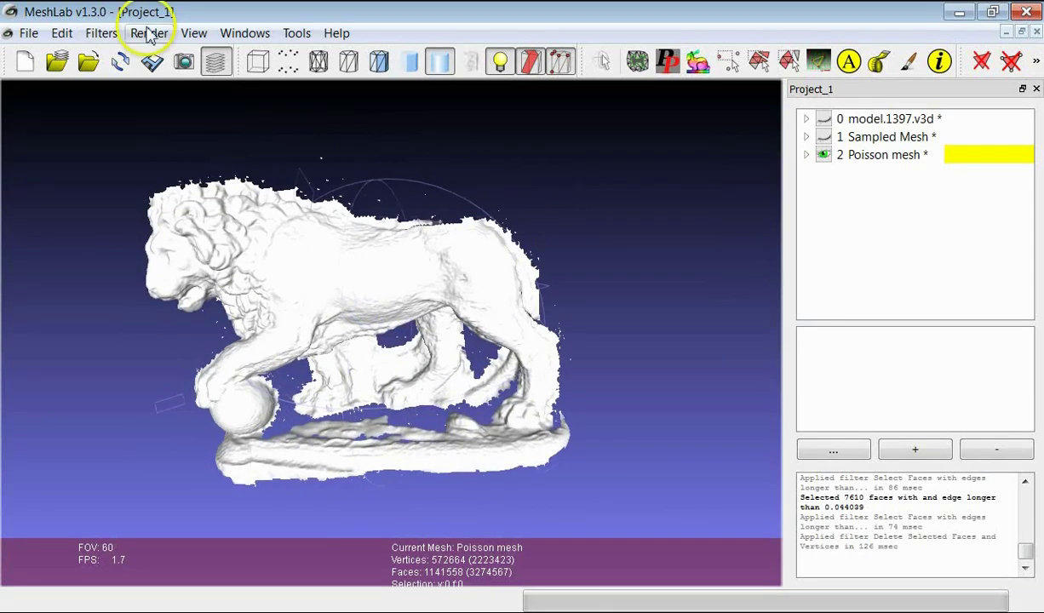
left_click_drag(306, 311, 574, 224)
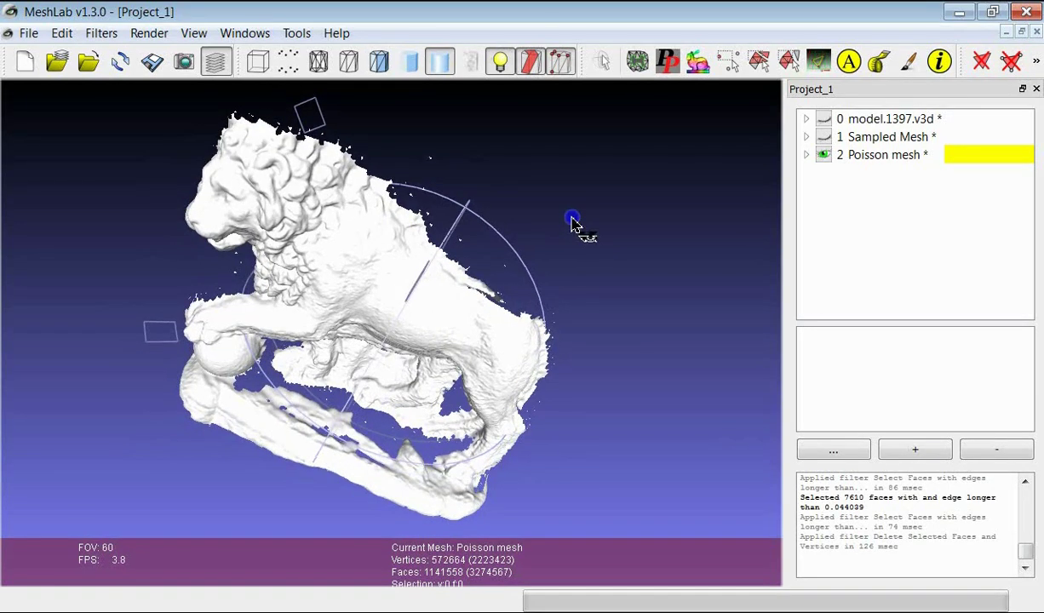
scroll(458, 254, "up", 3)
left_click_drag(338, 276, 582, 341)
left_click_drag(612, 289, 626, 273)
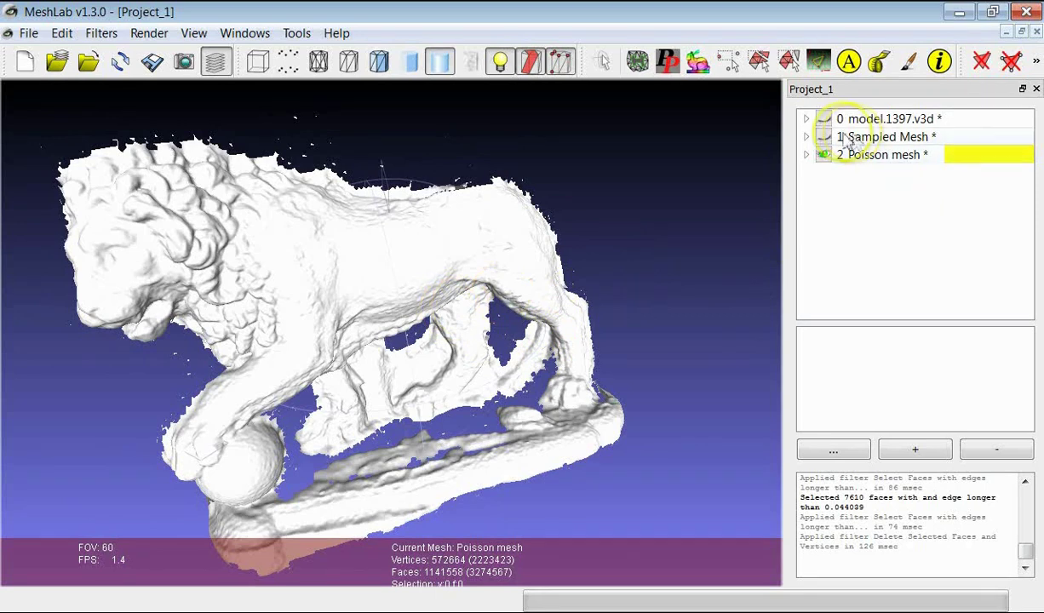
left_click(824, 120)
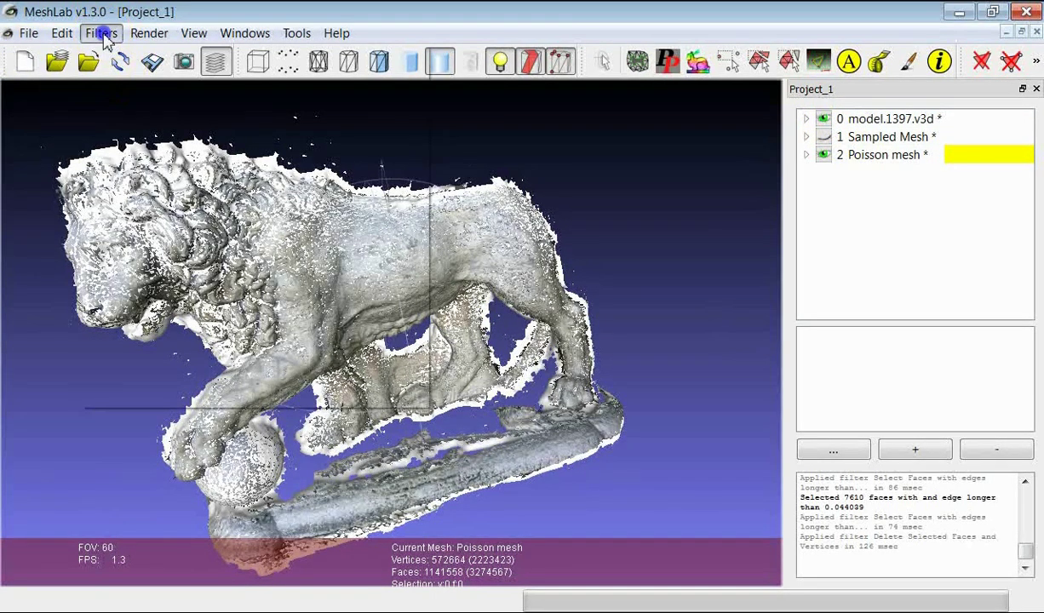
Make model.1397.v3d visible and bring up the Sampling > Vertex Attribute Transfer filter
left_click(155, 377)
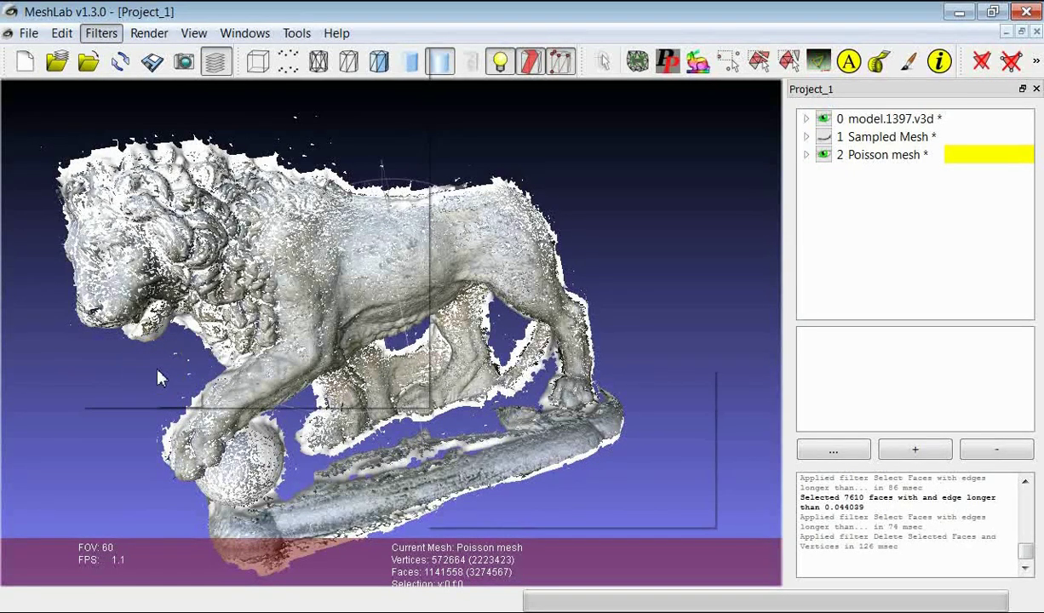
key("Down")
mouse_move(160, 378)
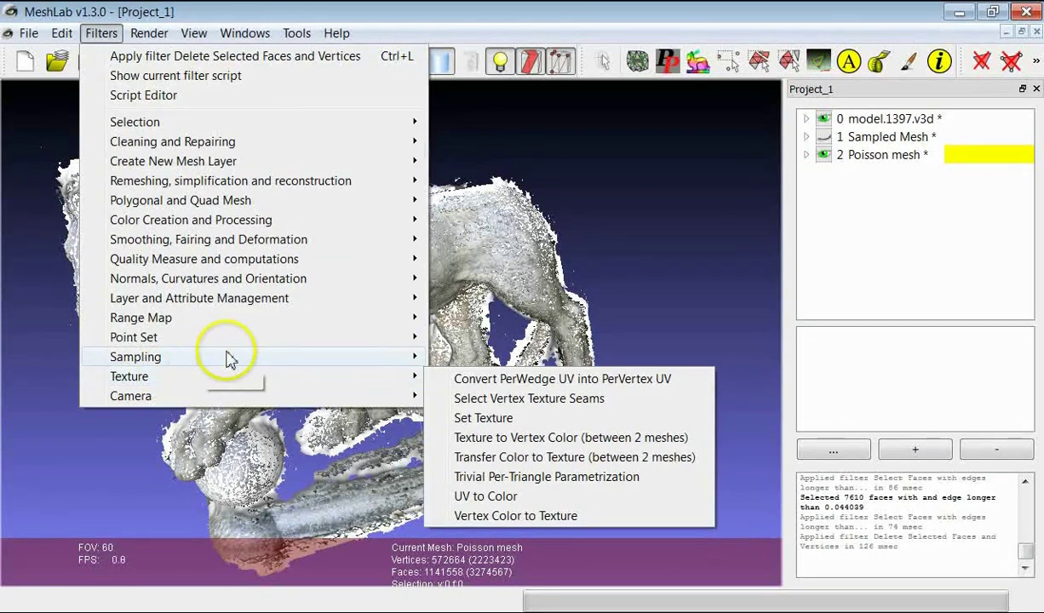
mouse_move(230, 358)
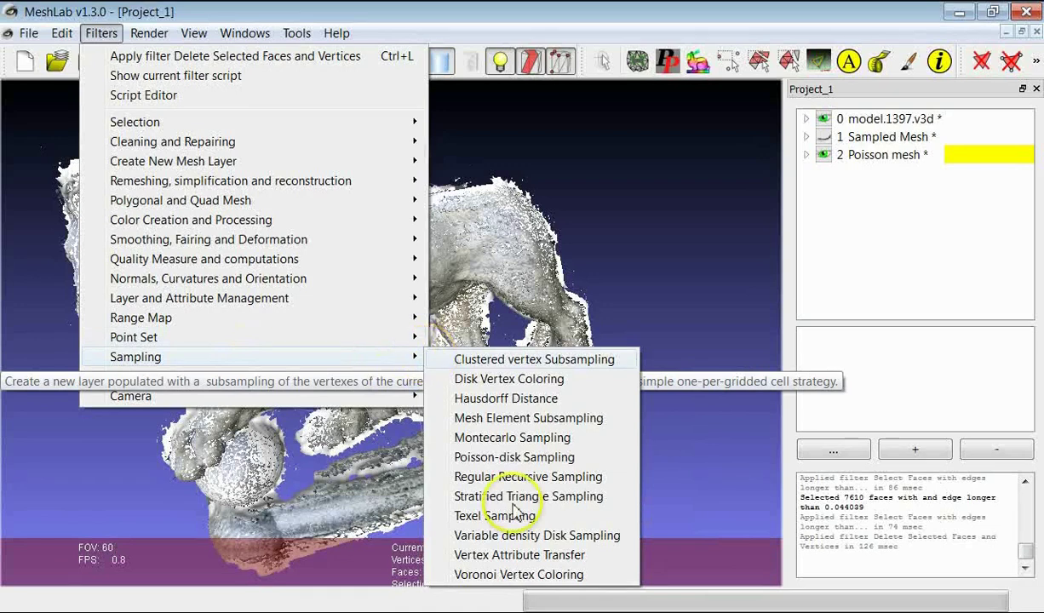
left_click(534, 556)
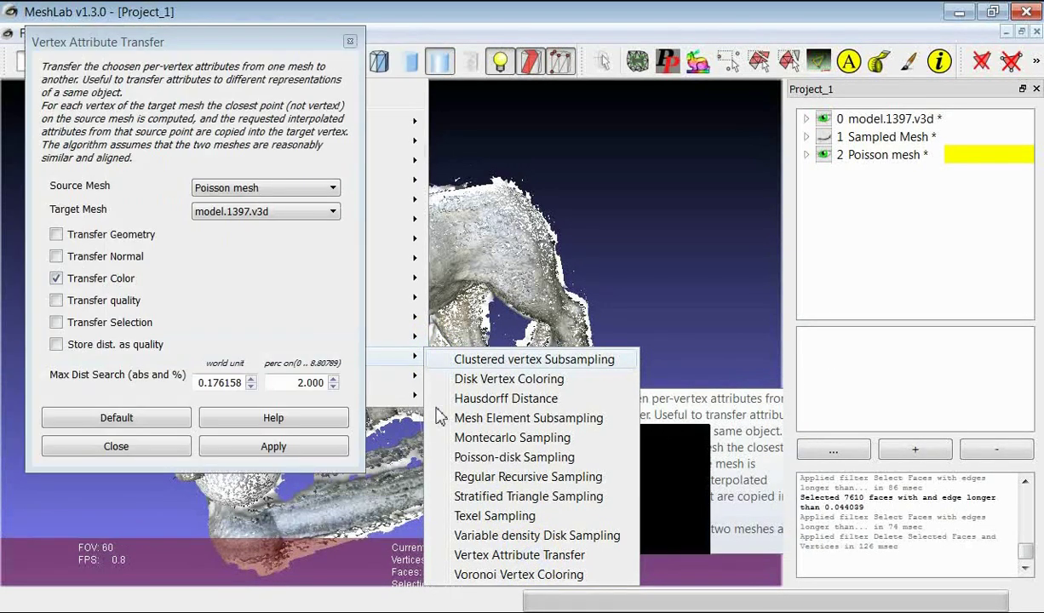
Transfer colour with model.1397.v3d as source and the Poisson mesh as target
left_click(281, 226)
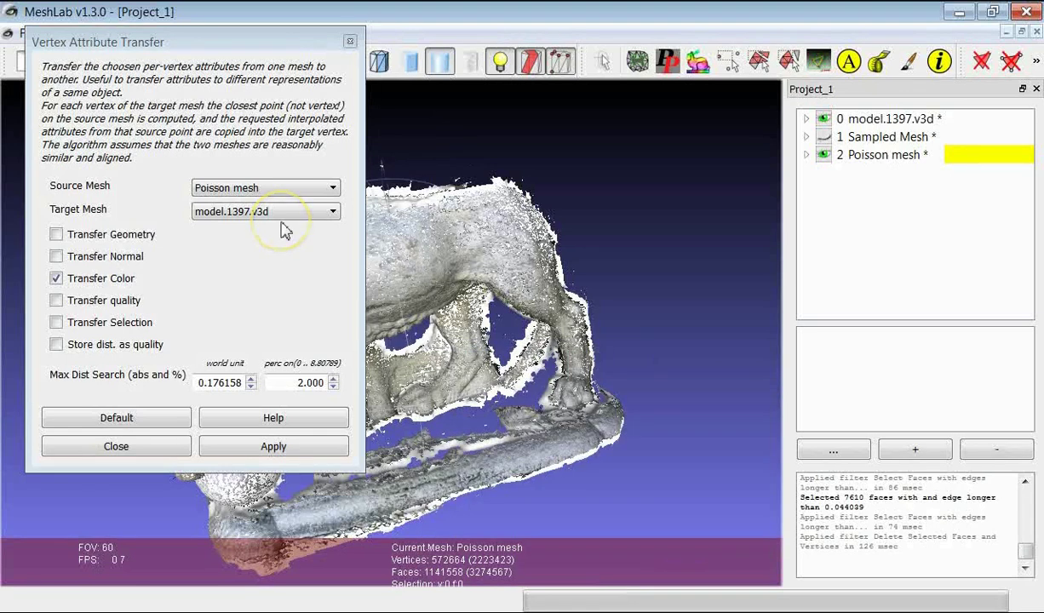
left_click(295, 195)
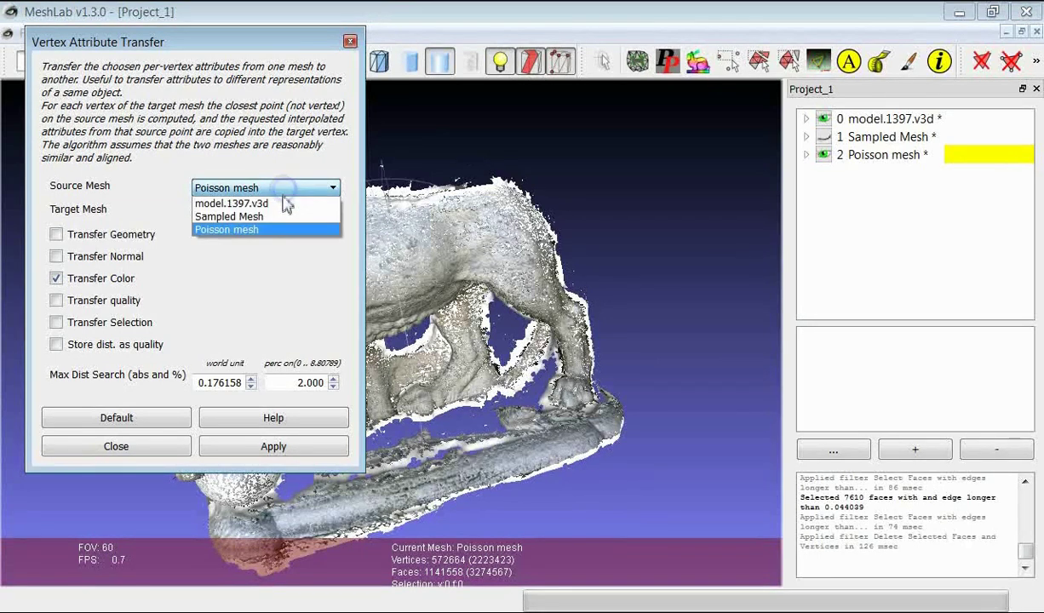
left_click(283, 205)
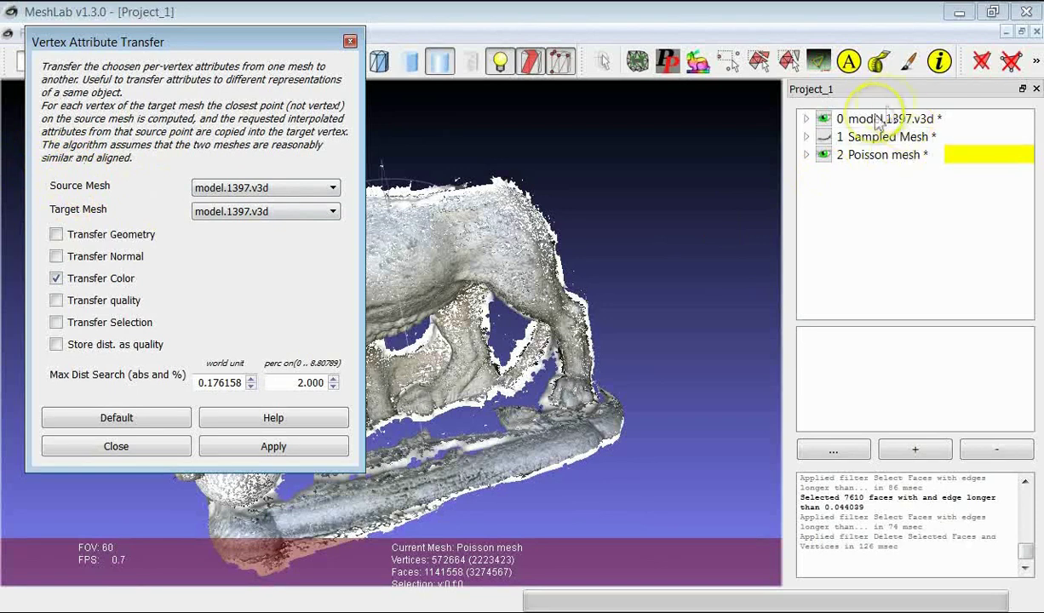
left_click(311, 213)
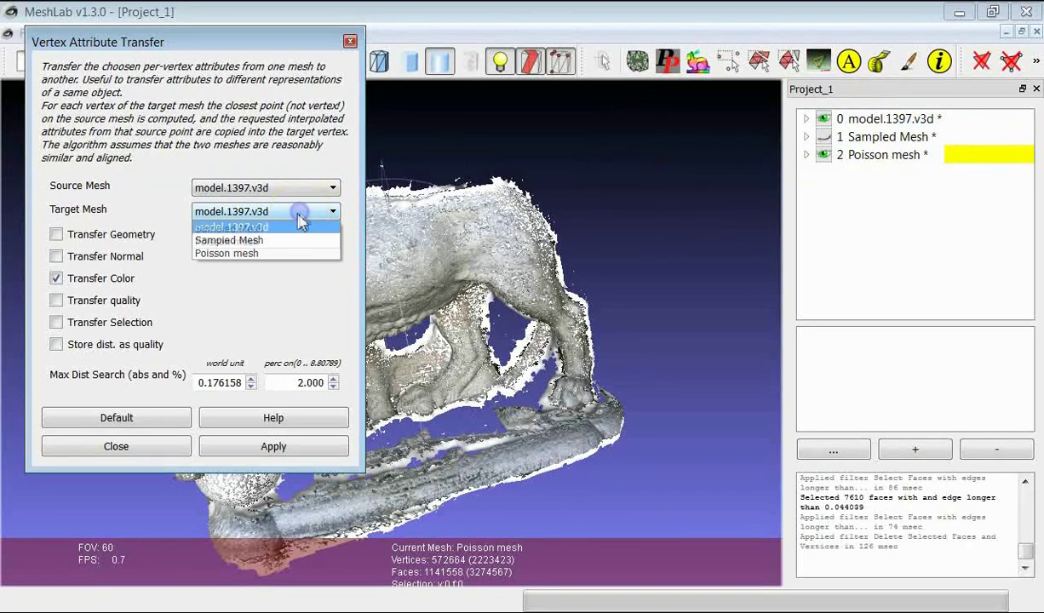
left_click(269, 253)
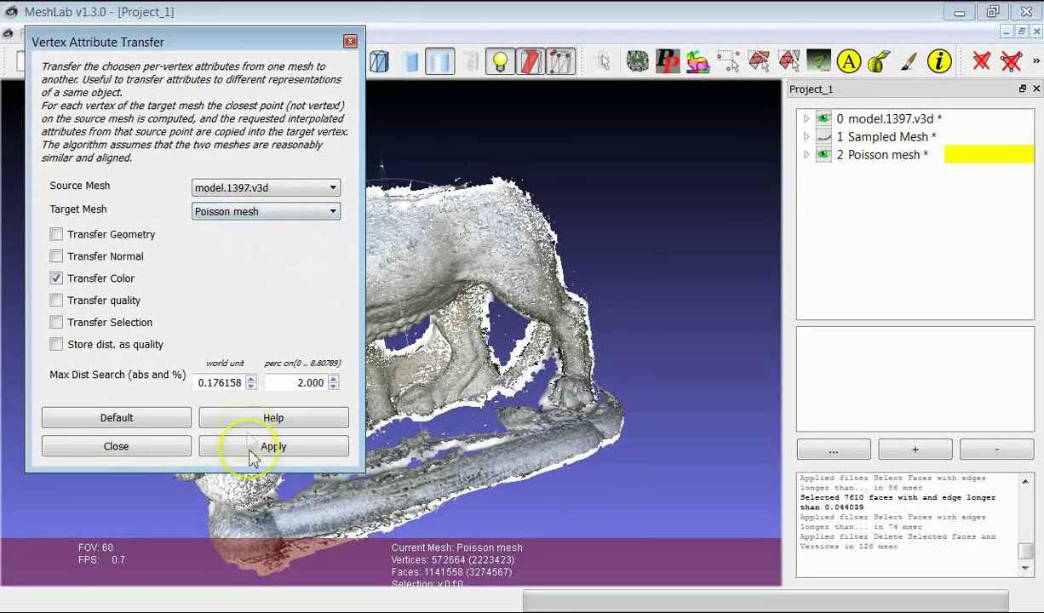
left_click(247, 448)
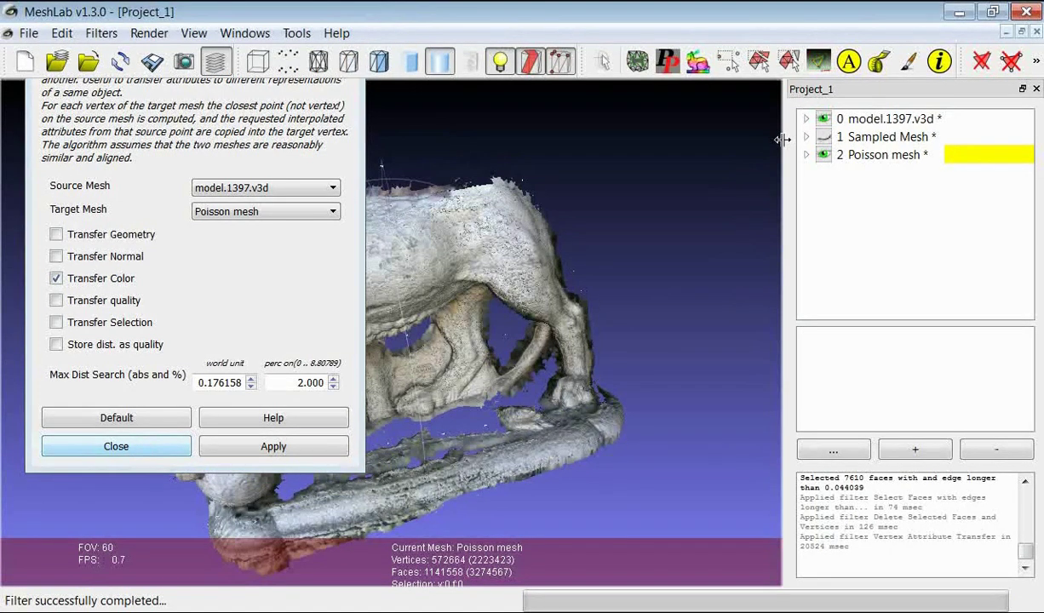
key("Escape")
left_click(164, 477)
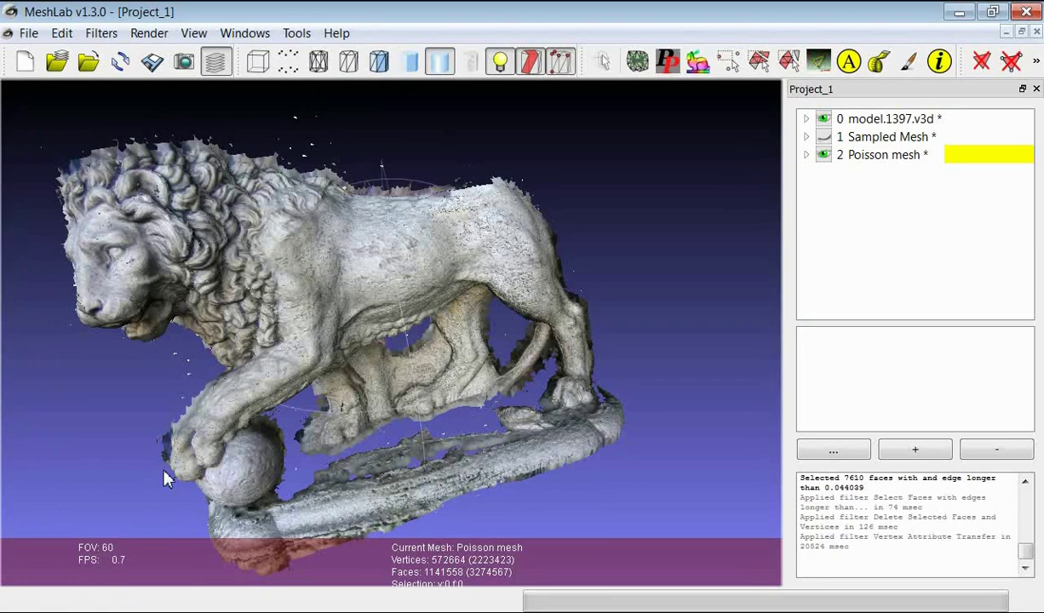
Toggle model.1397.v3d and Poisson mesh visibility to compare them, ending with only the coloured Poisson mesh
left_click(824, 118)
left_click(425, 304)
left_click_drag(425, 305, 229, 377)
left_click(364, 311)
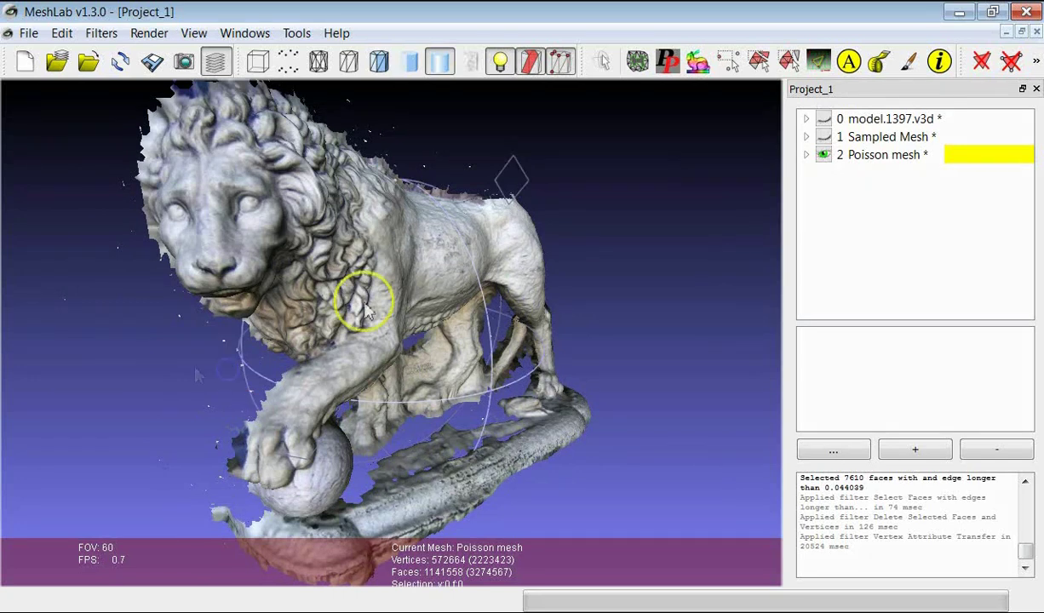
left_click(823, 119)
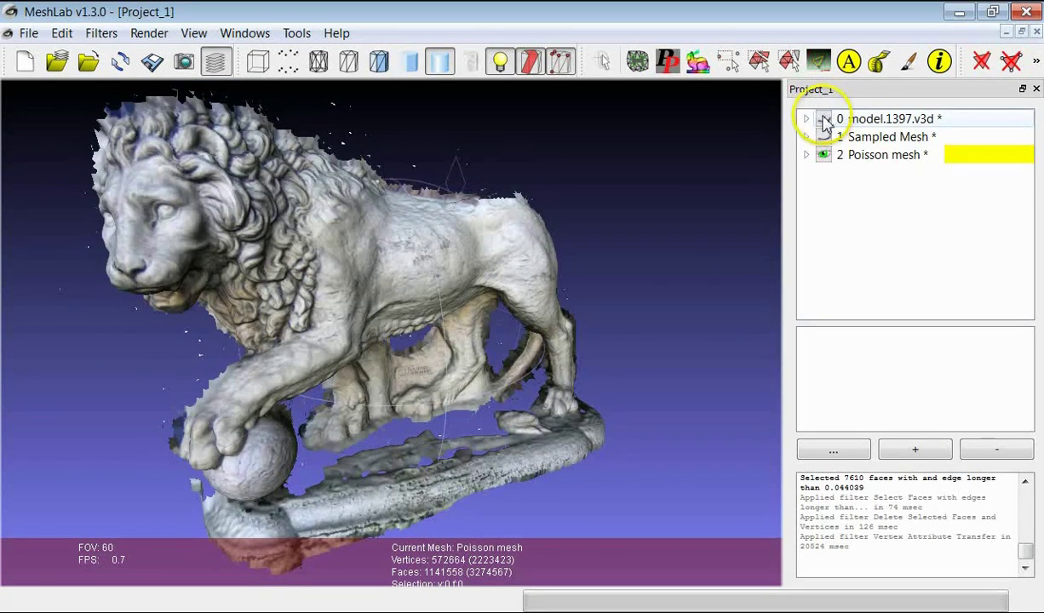
left_click(543, 217)
left_click(345, 297)
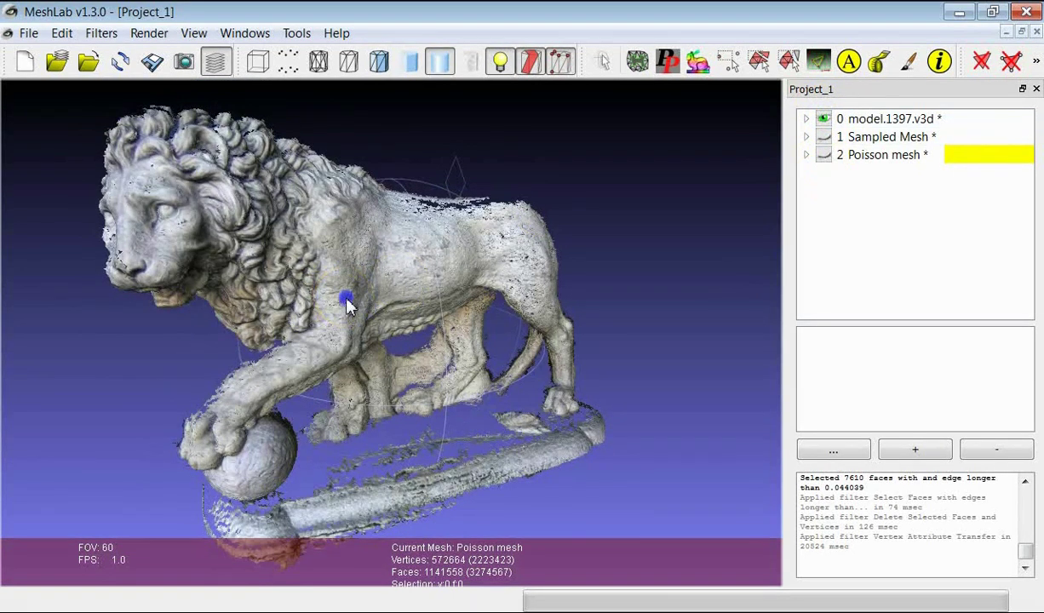
left_click_drag(345, 299, 365, 308)
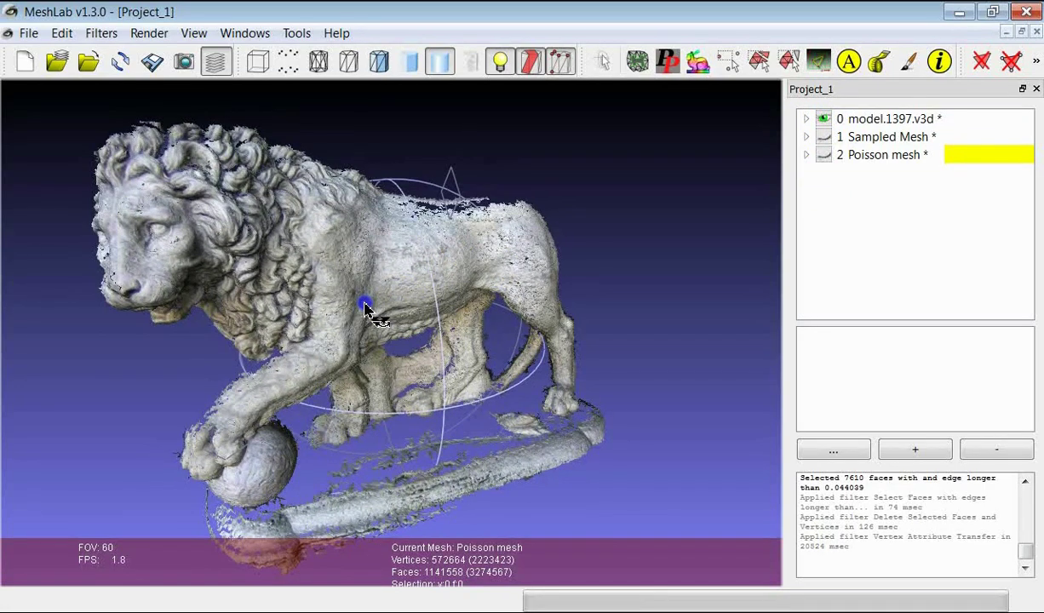
left_click(824, 156, "ctrl")
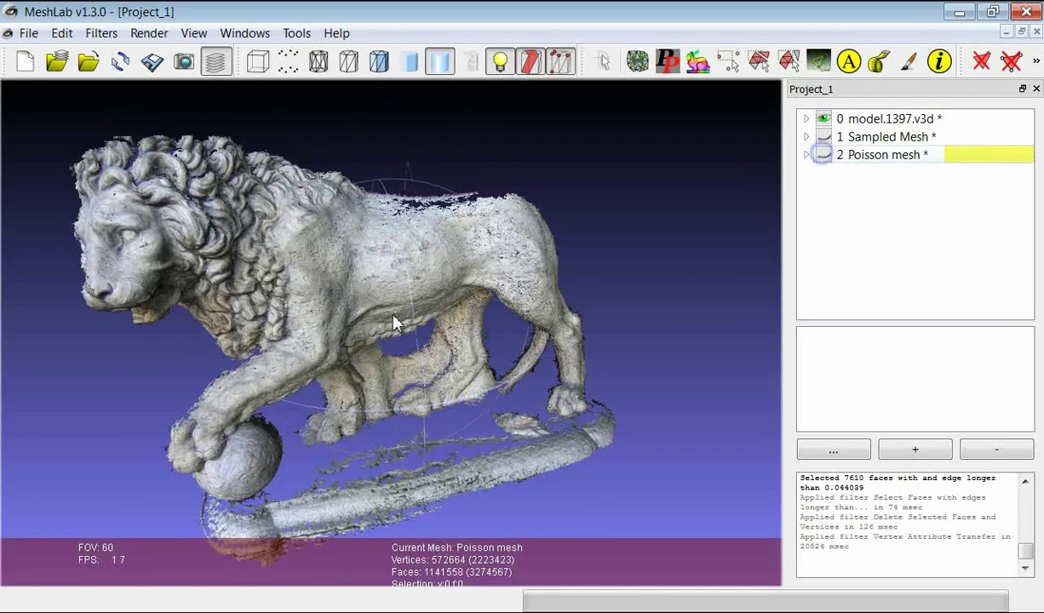
left_click(417, 305)
left_click_drag(417, 305, 390, 262)
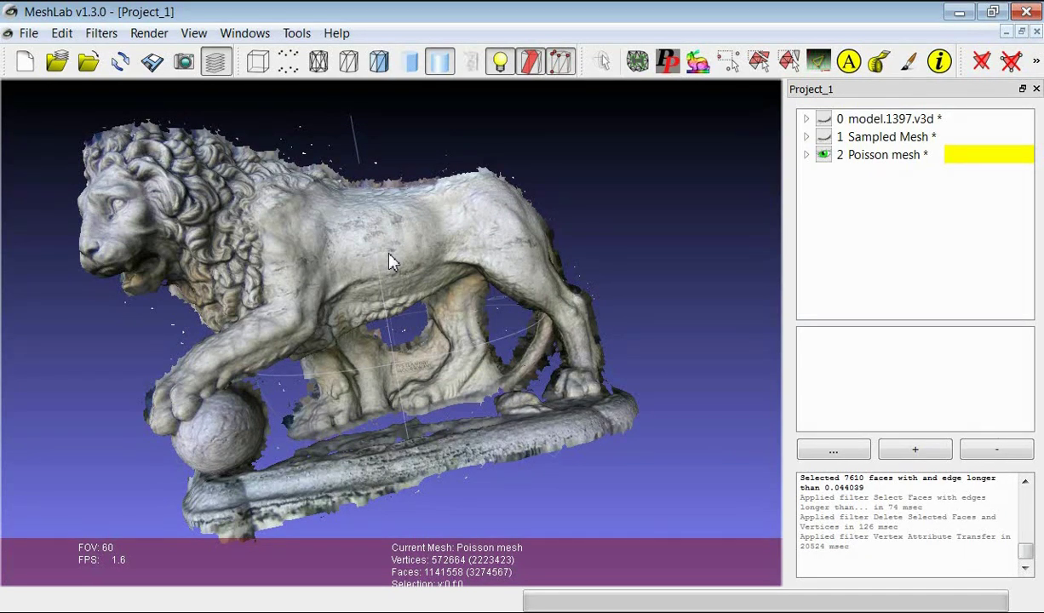
left_click_drag(389, 262, 386, 314)
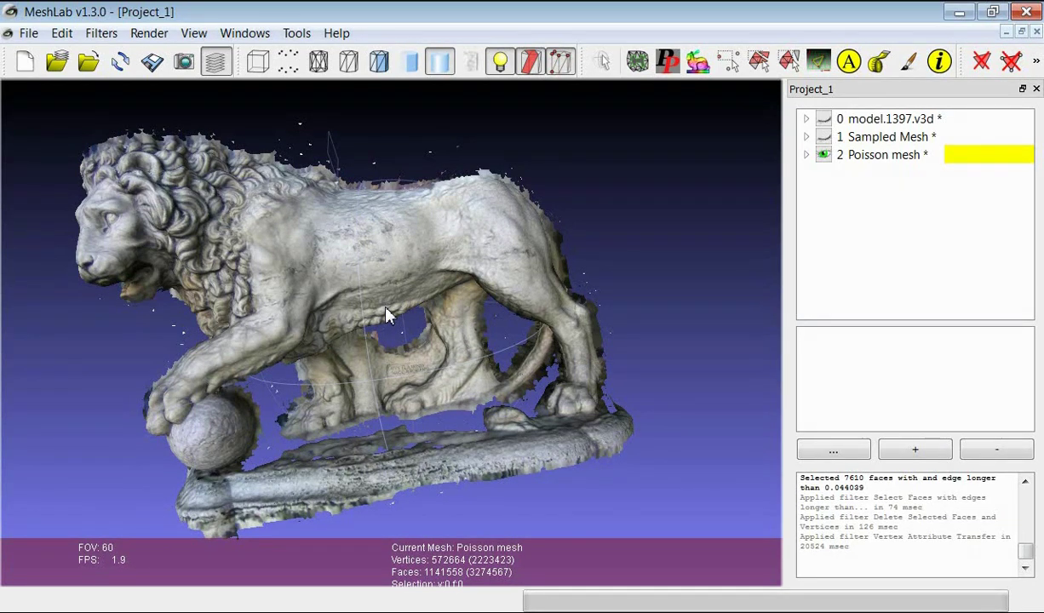
mouse_move(386, 314)
left_mouse_down()
mouse_move(382, 322)
mouse_move(396, 304)
left_mouse_up()
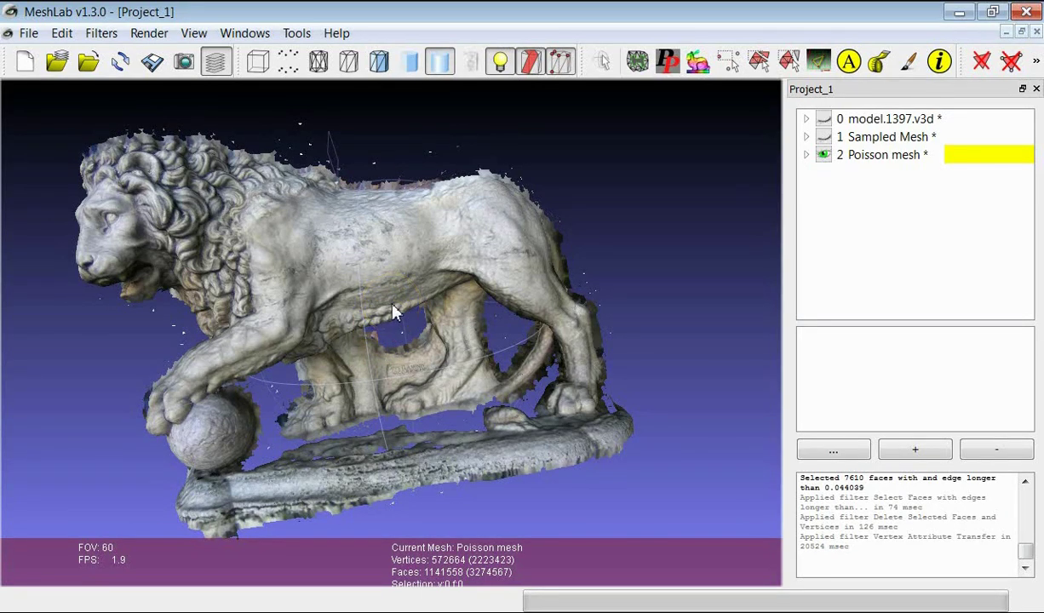